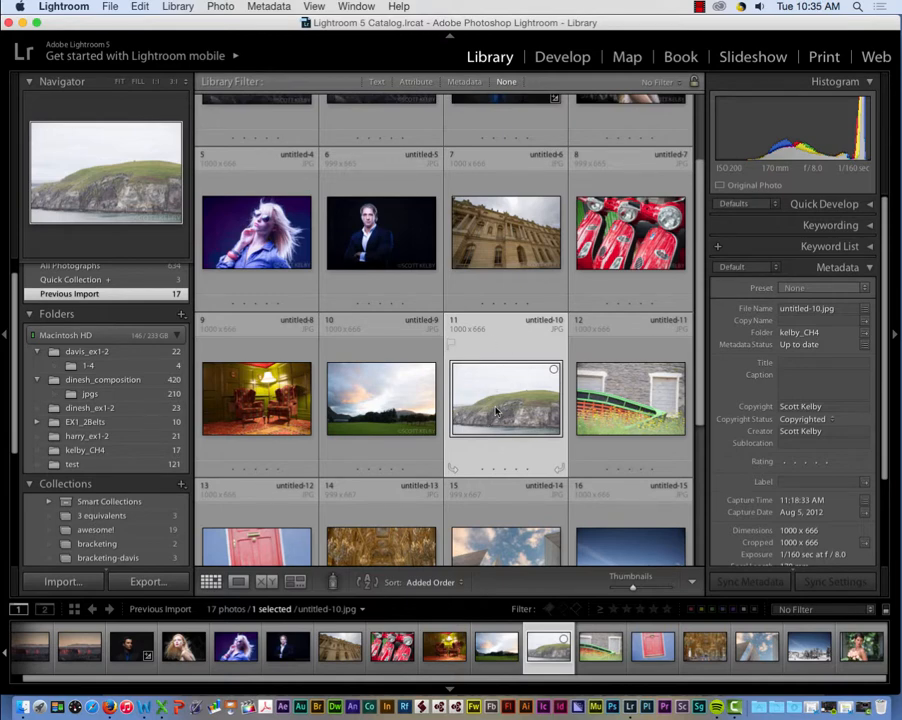
# Open the coastal cliff photo untitled-10.jpg in the Develop module and show the whole image.
pyautogui.press('d')
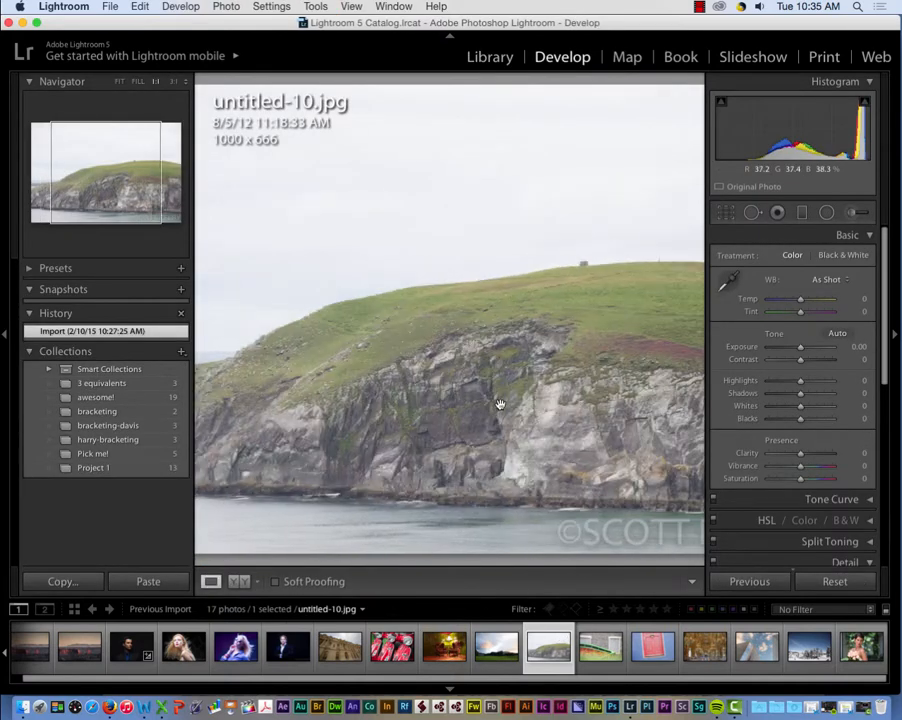
pyautogui.click(363, 521)
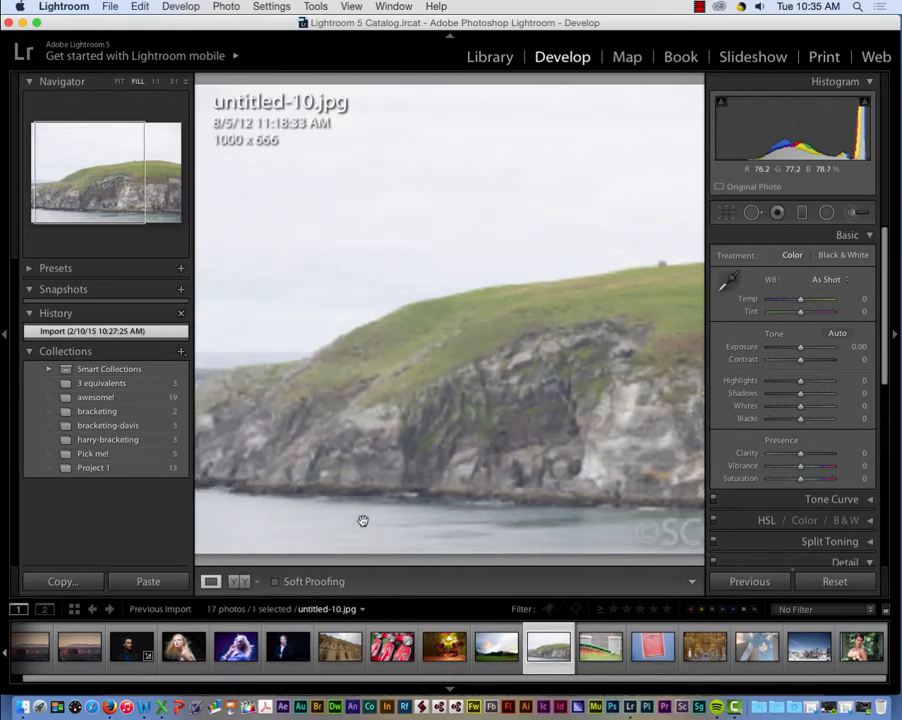
pyautogui.click(363, 521)
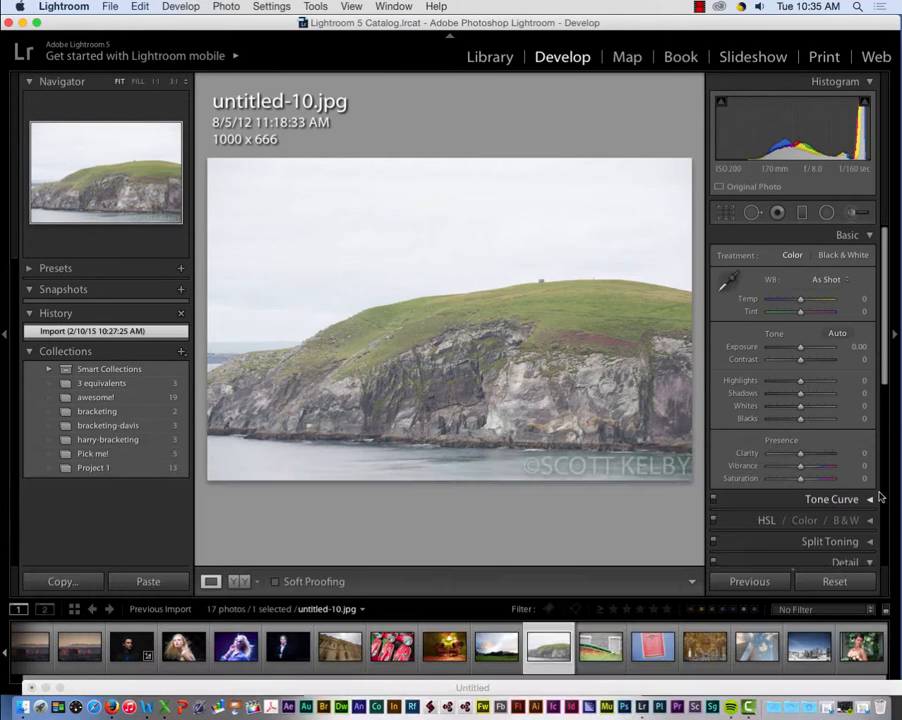
# Switch to Camtasia 2 and dismiss its finished-export notice.
pyautogui.click(748, 707)
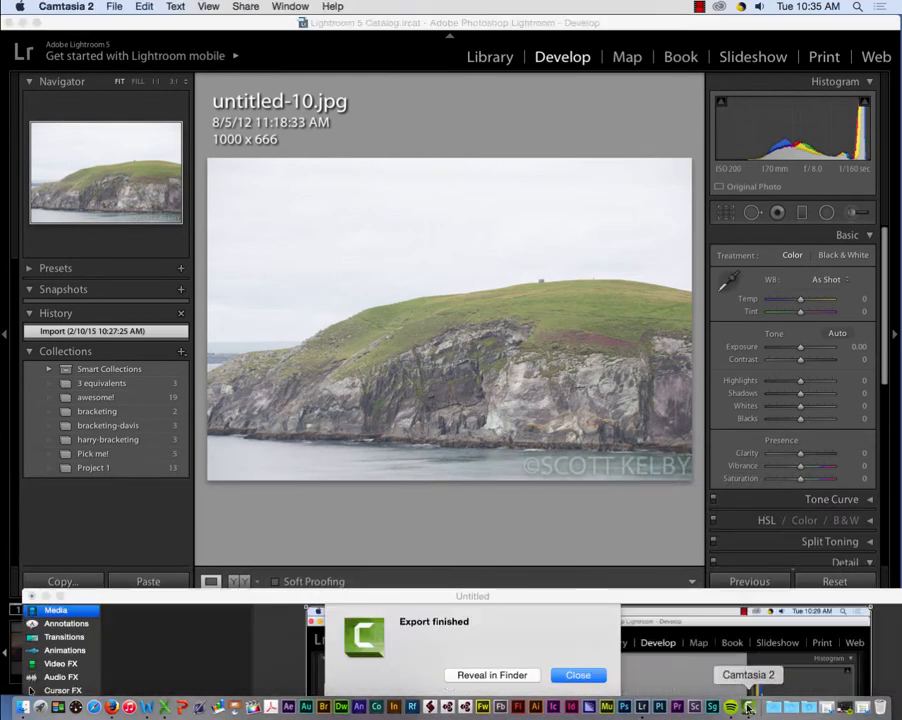
pyautogui.click(578, 675)
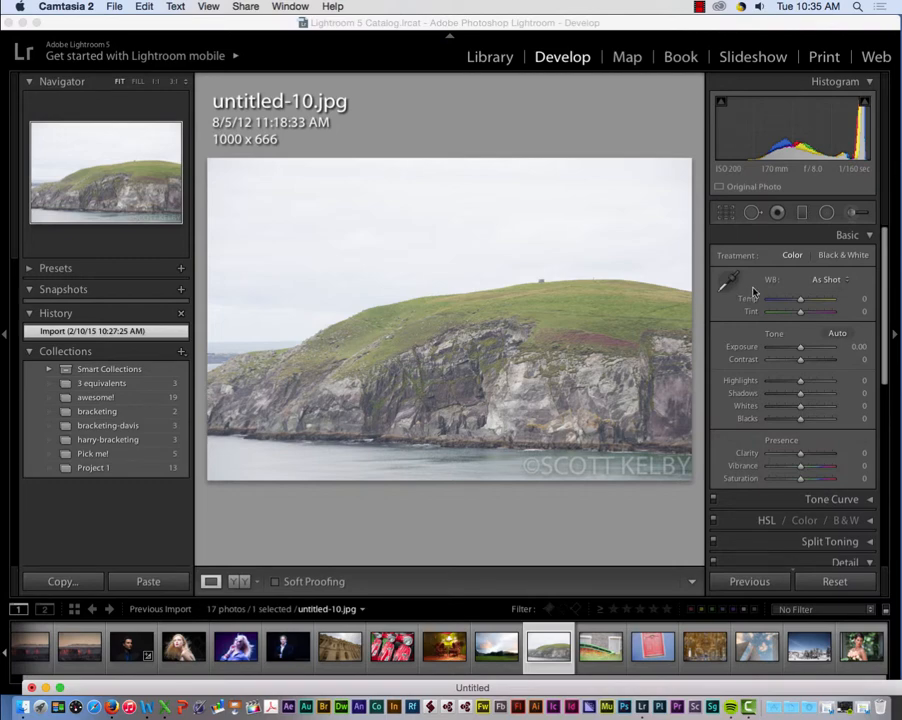
# Apply automatic tone adjustments to the cliff photo in Lightroom and show before and after versions side by side.
pyautogui.click(837, 340)
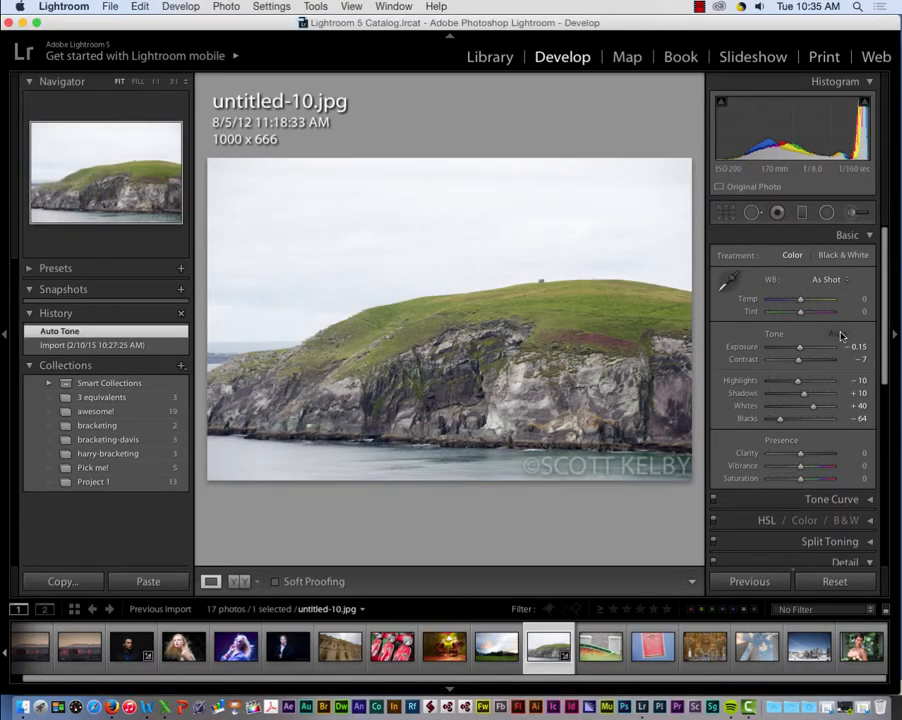
pyautogui.click(238, 582)
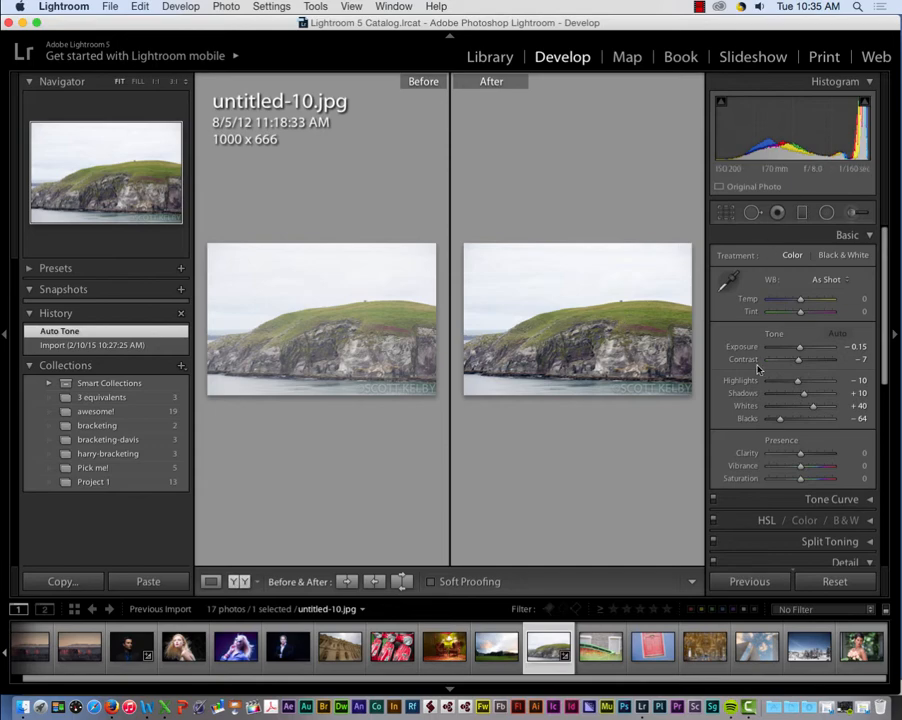
# Reset all develop adjustments on the photo and inspect the unedited cliff up close.
pyautogui.click(834, 581)
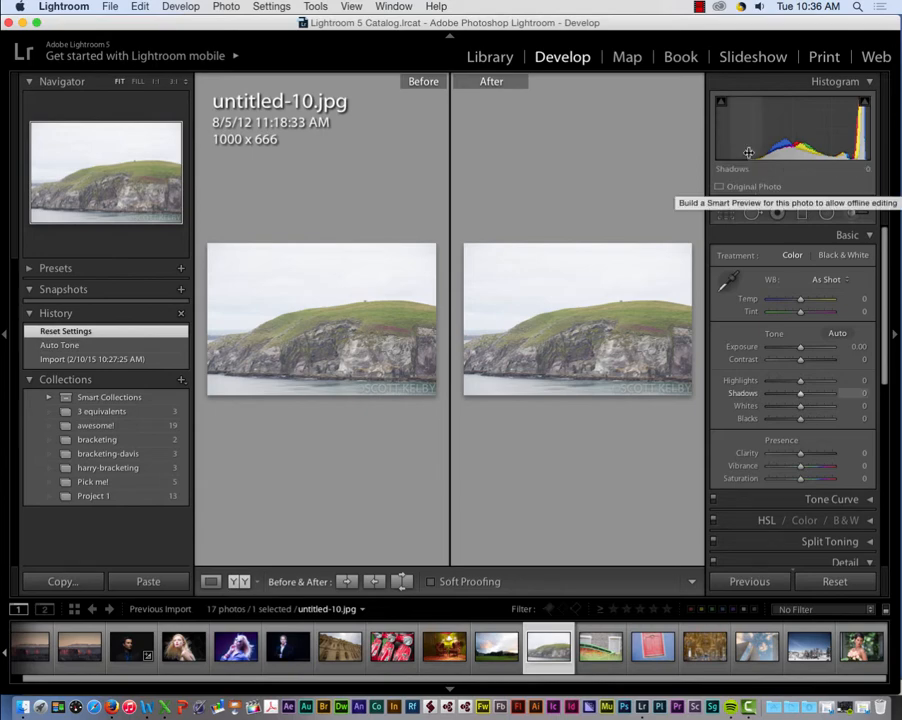
pyautogui.click(642, 271)
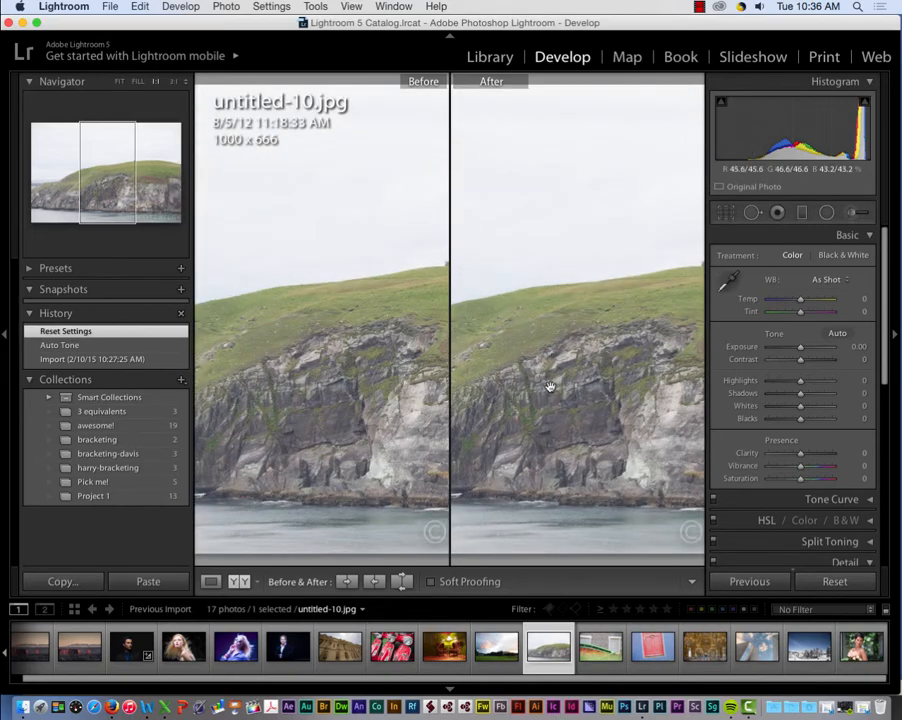
pyautogui.moveTo(523, 394); pyautogui.dragTo(592, 390)
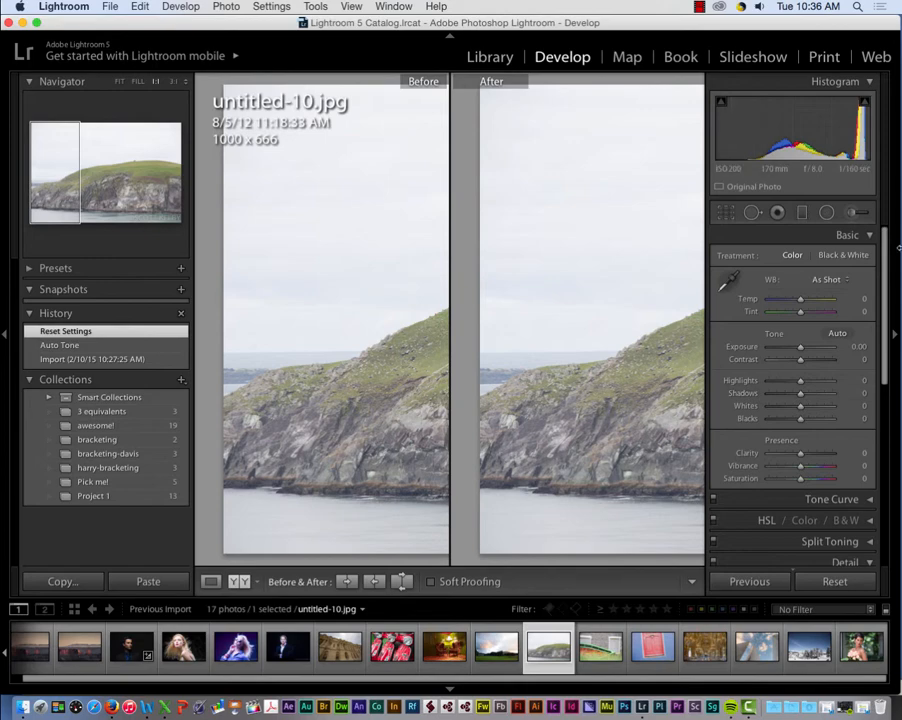
# Set the photo's white balance to Auto and compare the result with the original.
pyautogui.click(833, 282)
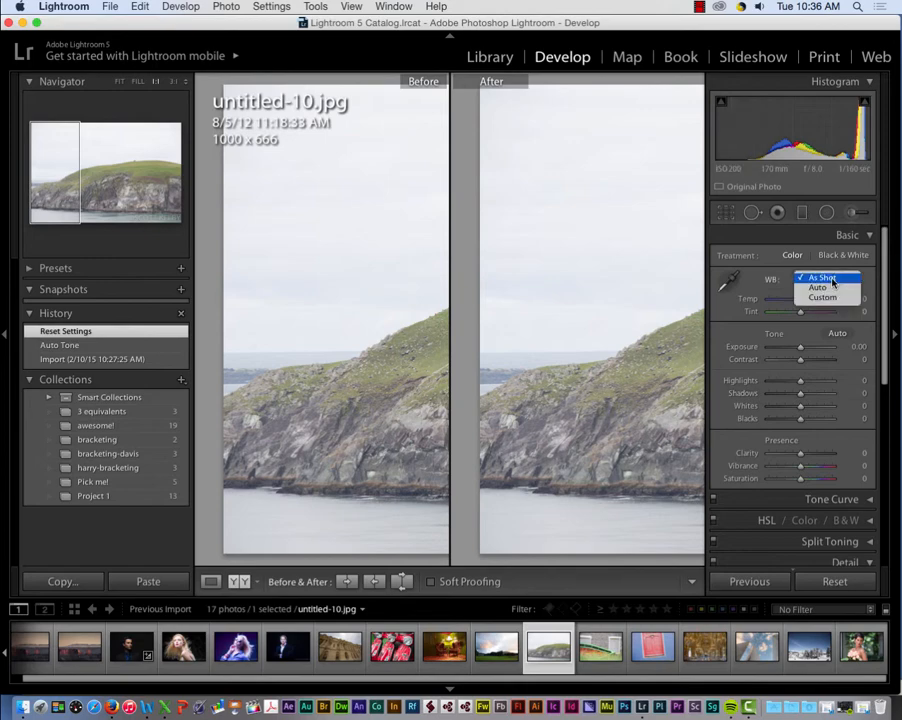
pyautogui.click(827, 289)
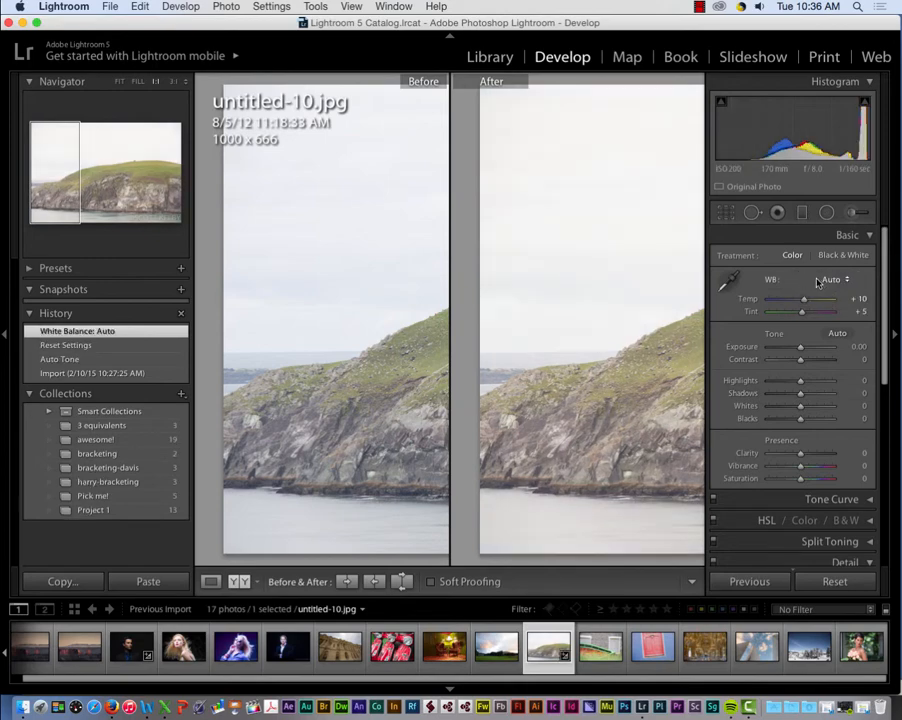
pyautogui.click(831, 281)
pyautogui.click(827, 281)
pyautogui.moveTo(578, 308); pyautogui.dragTo(529, 308)
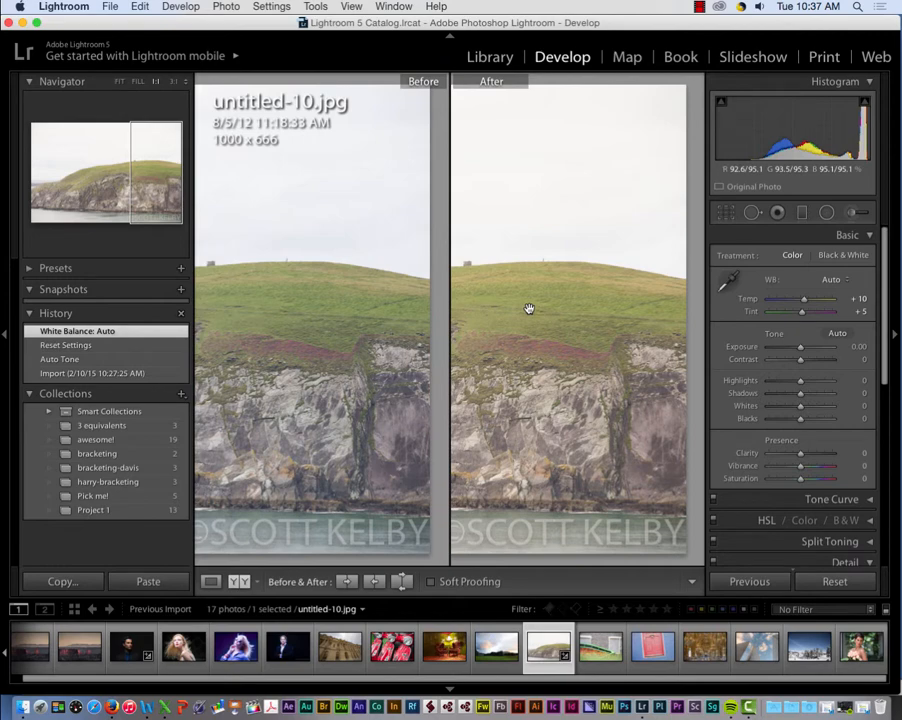
pyautogui.press('super+minus')
pyautogui.press('super+minus')
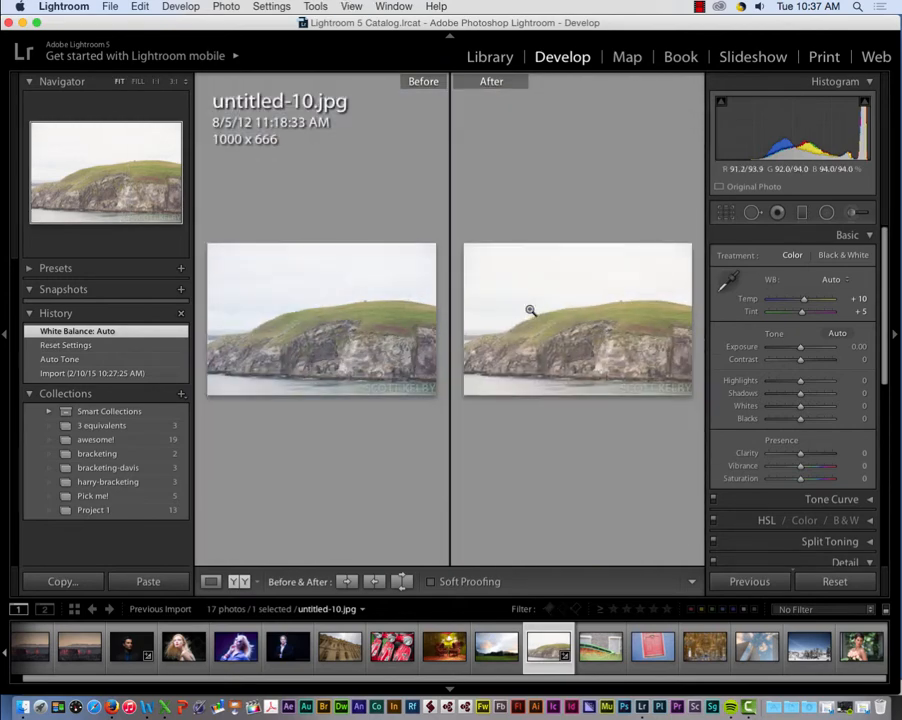
# Lower the Blacks to −64 and the Shadows to −62 by adjusting those regions of the histogram.
pyautogui.click(530, 310)
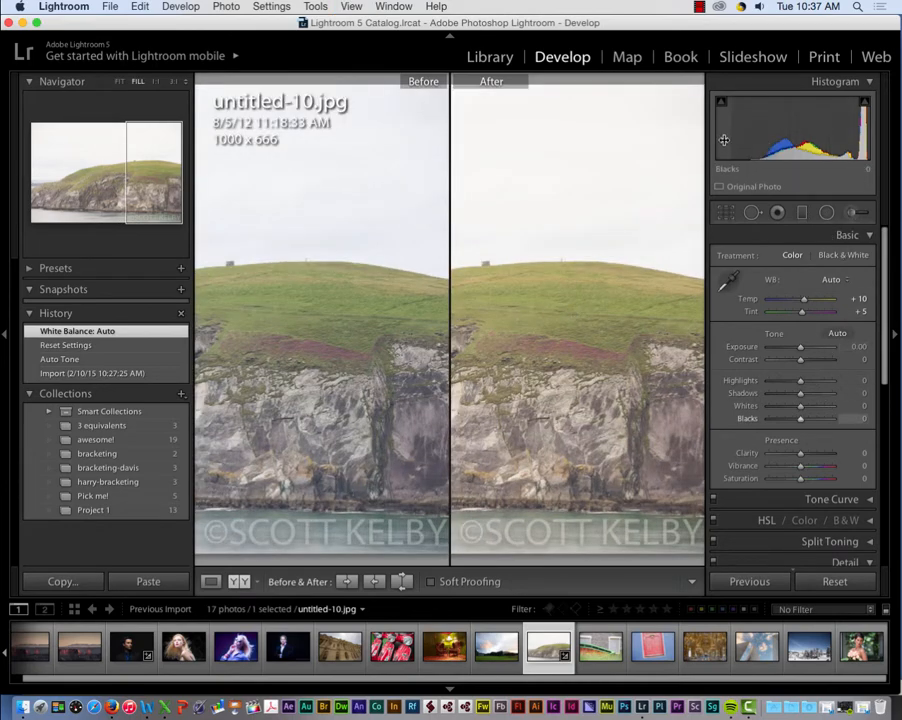
pyautogui.moveTo(724, 140); pyautogui.dragTo(688, 140)
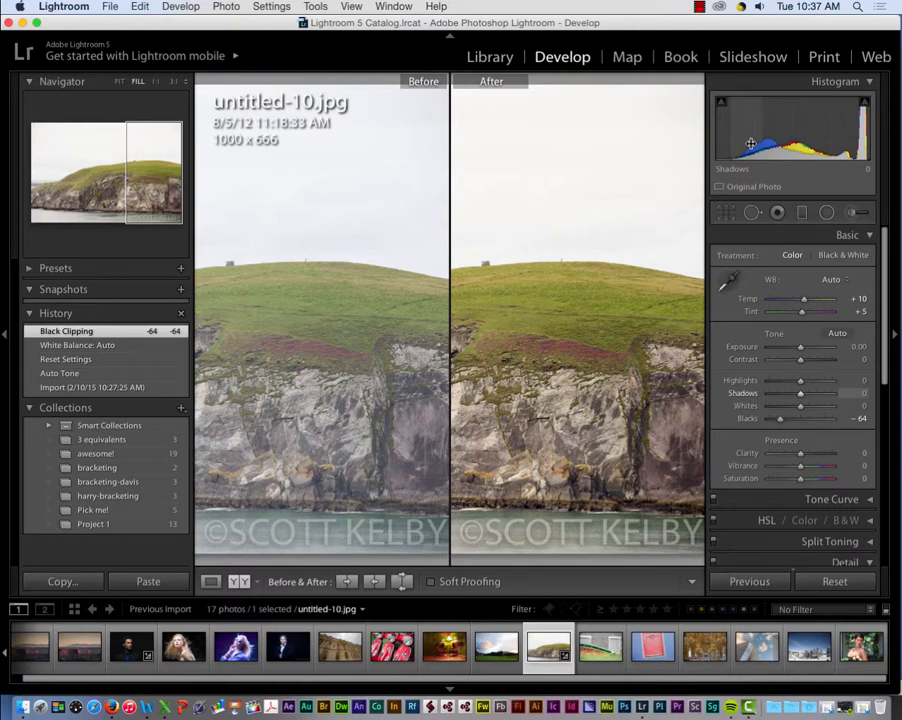
pyautogui.moveTo(750, 145); pyautogui.dragTo(717, 145)
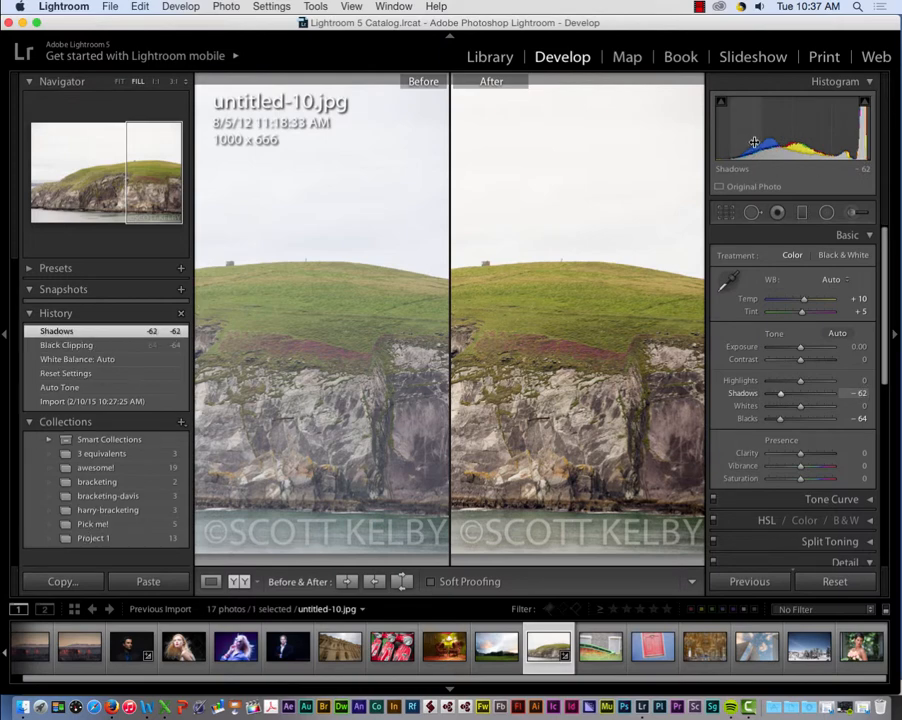
# Adjust the Whites to −80 through the histogram, comparing the sky and hillside against the original.
pyautogui.click(684, 230)
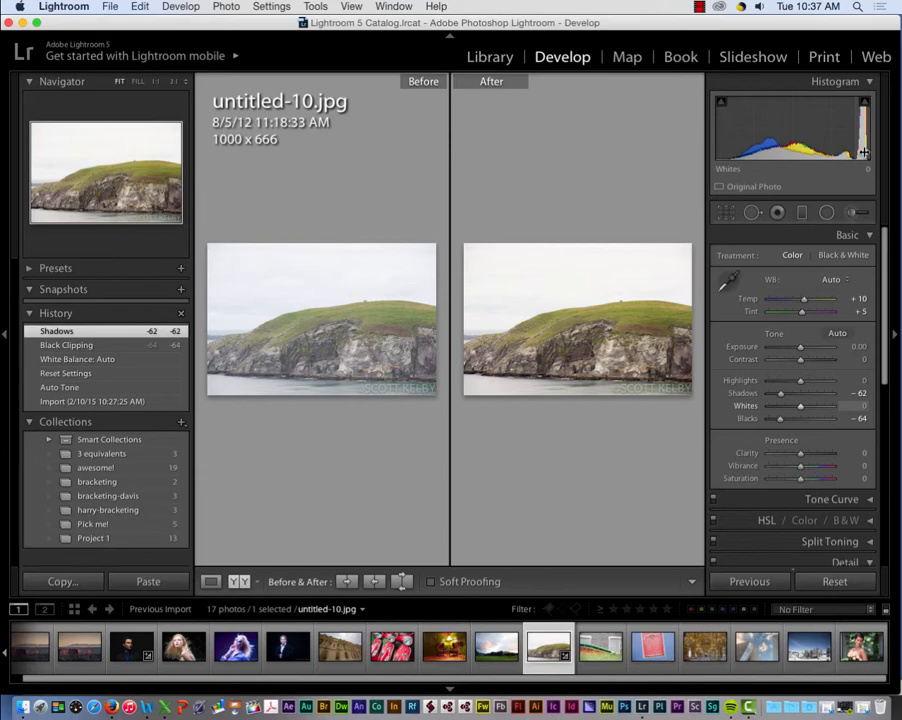
pyautogui.moveTo(862, 132); pyautogui.dragTo(827, 132)
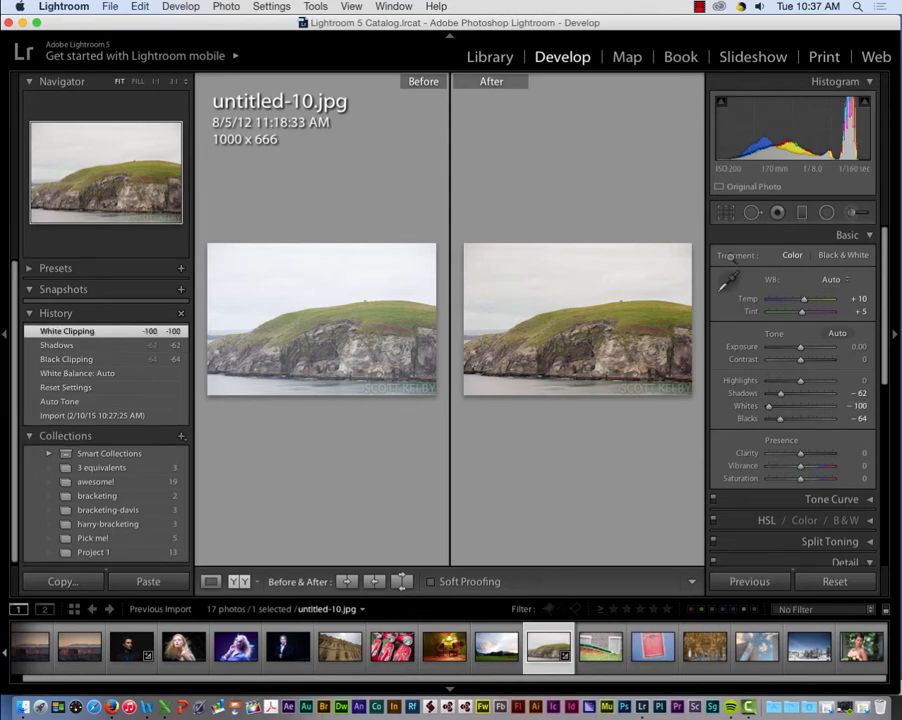
pyautogui.click(524, 305)
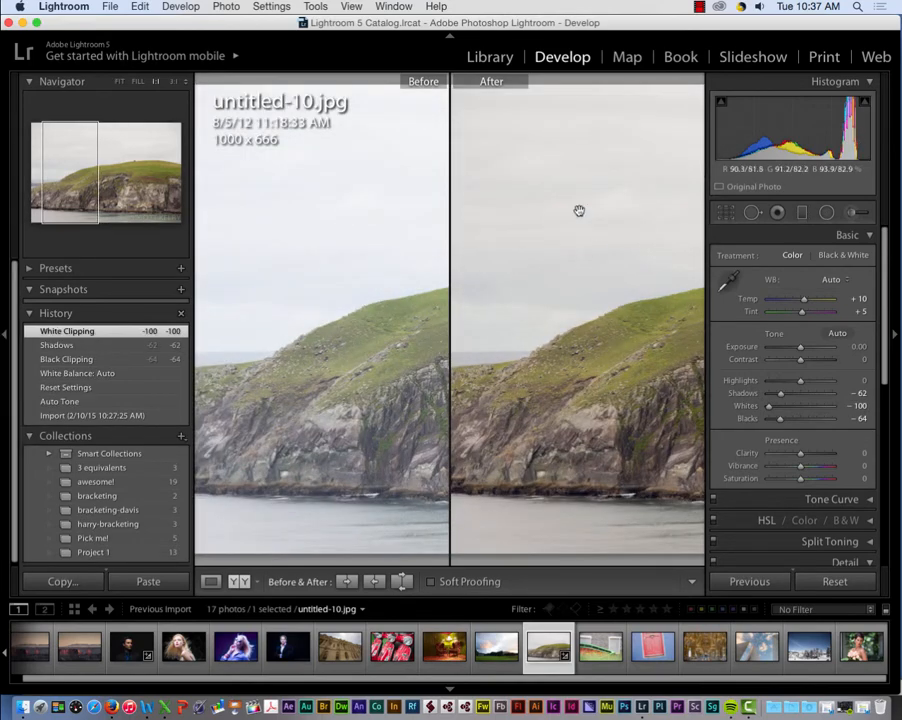
pyautogui.click(596, 294)
pyautogui.click(594, 294)
pyautogui.moveTo(645, 293); pyautogui.dragTo(473, 301)
pyautogui.moveTo(587, 251); pyautogui.dragTo(495, 288)
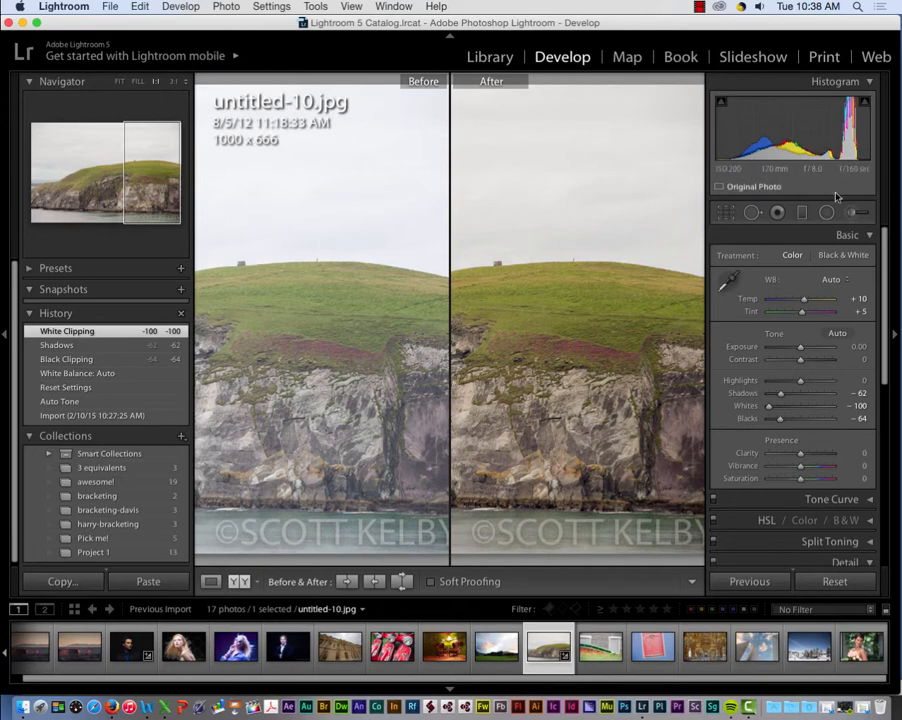
pyautogui.moveTo(861, 152); pyautogui.dragTo(870, 152)
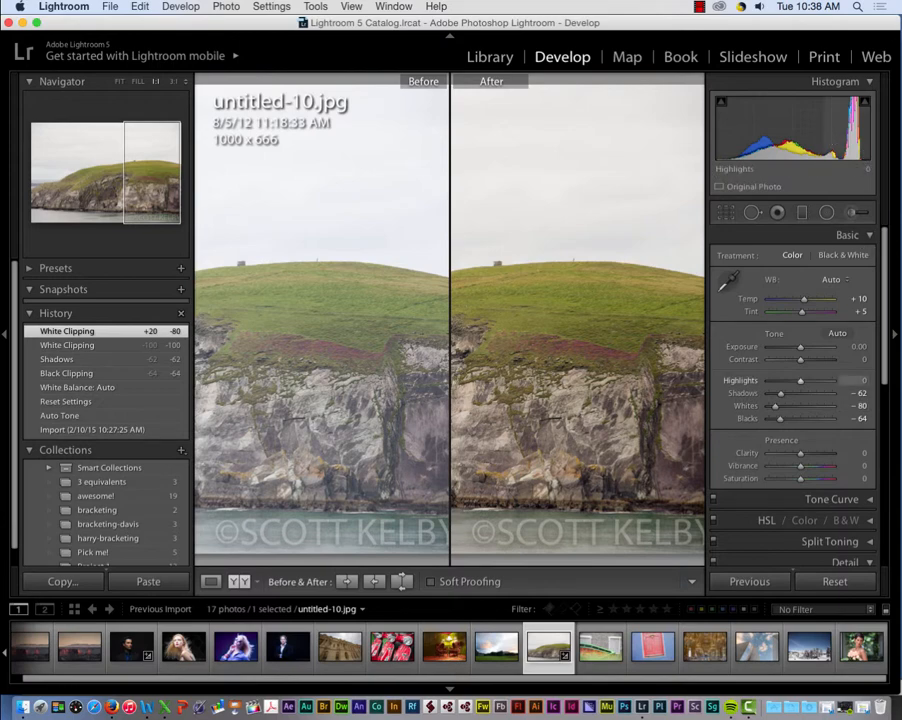
# Lower the Highlights to −93 to bring out detail in the sky.
pyautogui.moveTo(801, 381); pyautogui.dragTo(784, 381)
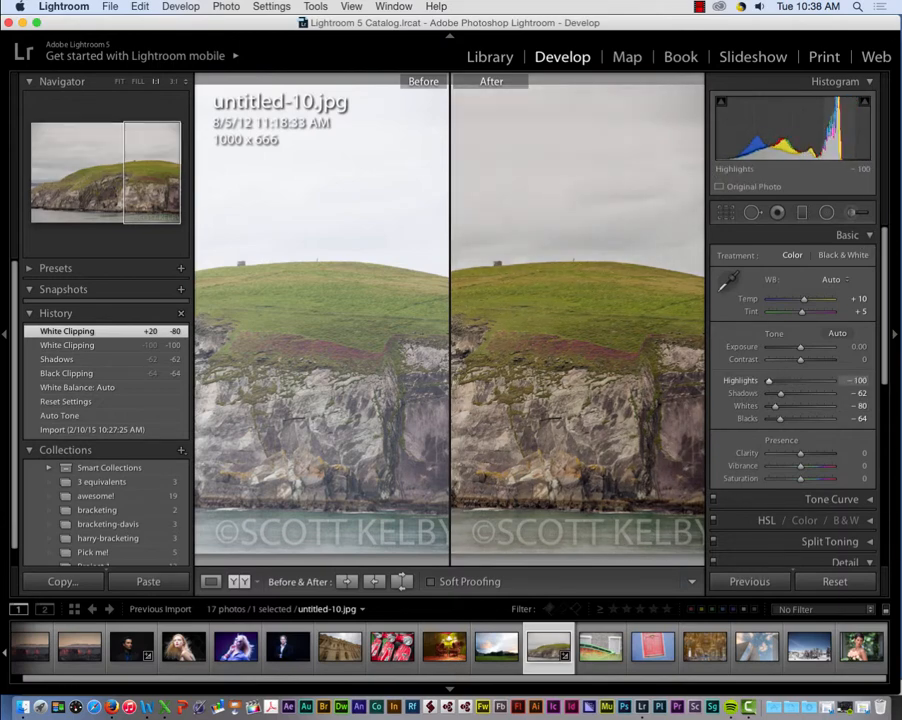
pyautogui.moveTo(769, 381); pyautogui.dragTo(771, 381)
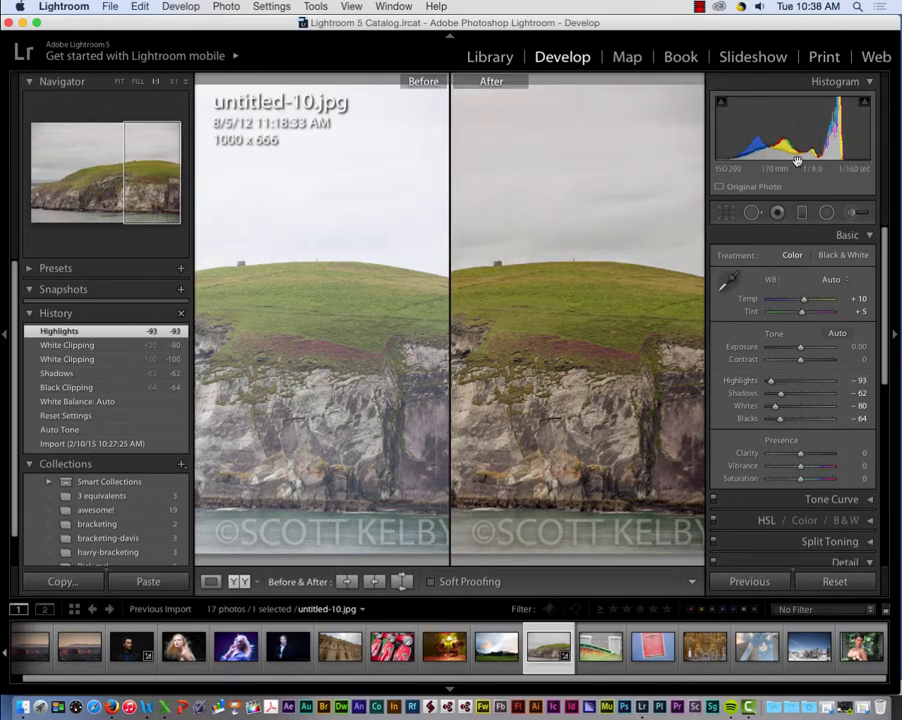
# Compare the before and after versions across the sky, grassy hill and cliff rocks up close.
pyautogui.moveTo(579, 188); pyautogui.dragTo(640, 362)
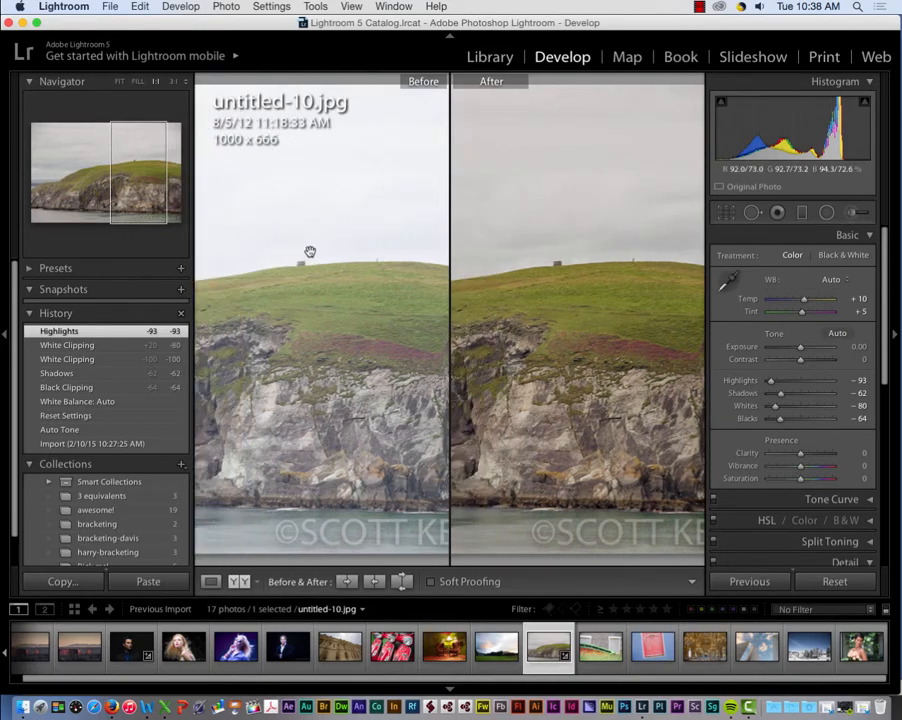
pyautogui.moveTo(605, 253); pyautogui.dragTo(566, 260)
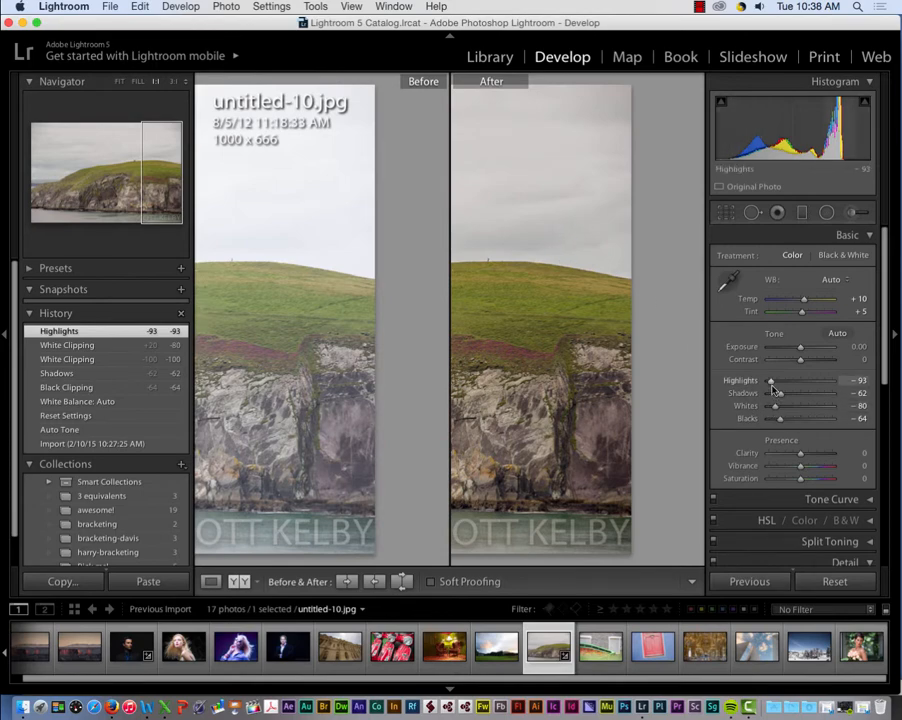
pyautogui.click(560, 302)
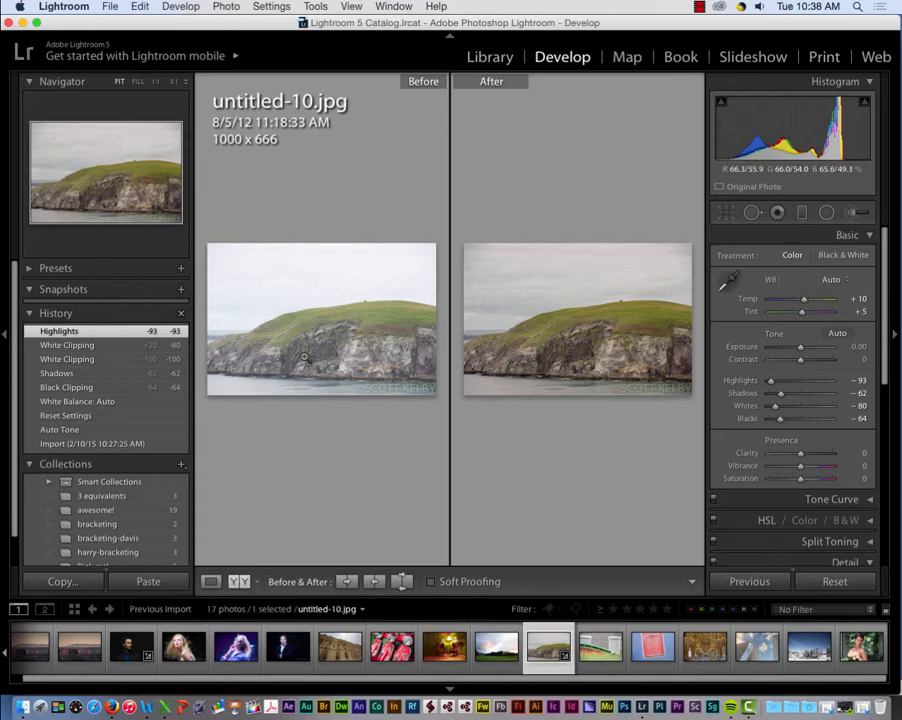
pyautogui.click(341, 358)
pyautogui.moveTo(288, 368); pyautogui.dragTo(402, 361)
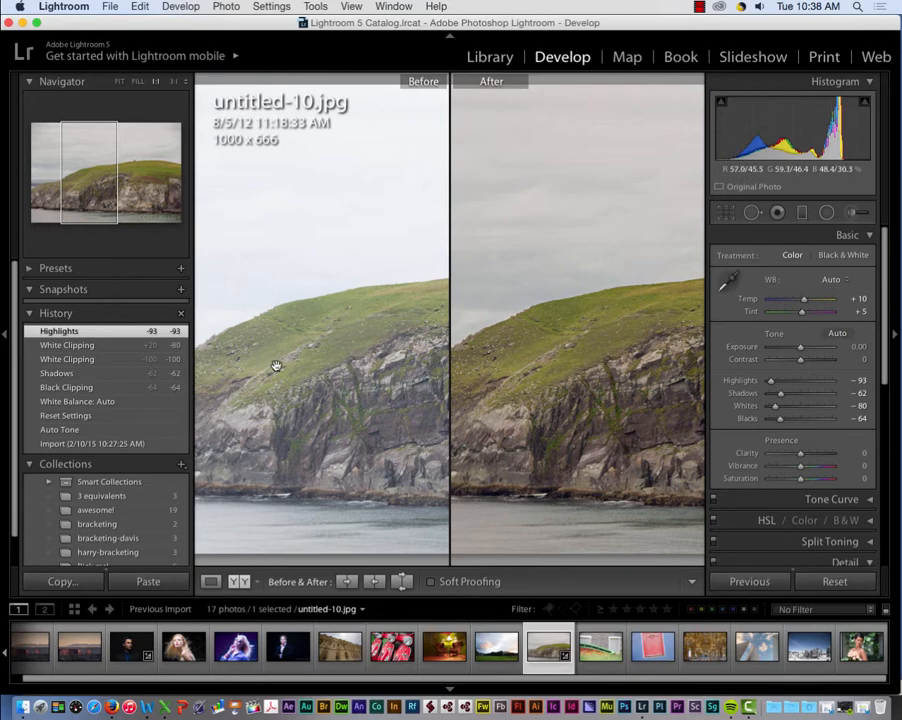
pyautogui.moveTo(608, 338); pyautogui.dragTo(515, 346)
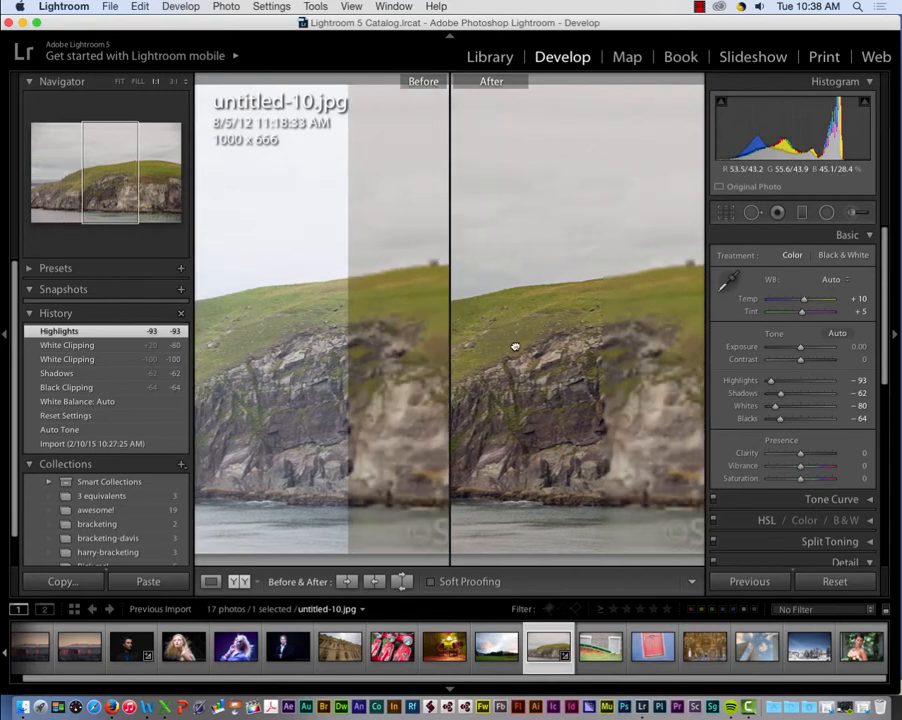
pyautogui.moveTo(628, 343); pyautogui.dragTo(499, 342)
pyautogui.moveTo(662, 346); pyautogui.dragTo(535, 350)
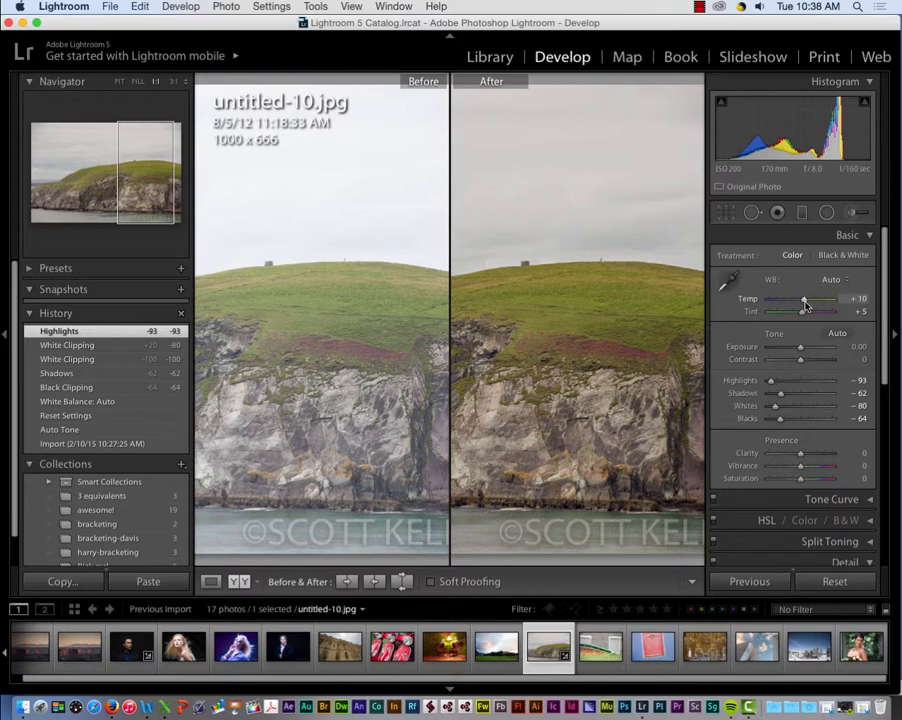
# Fine-tune the white balance temperature manually to a custom value of +10 and check the cliff's color.
pyautogui.moveTo(806, 305); pyautogui.dragTo(803, 306)
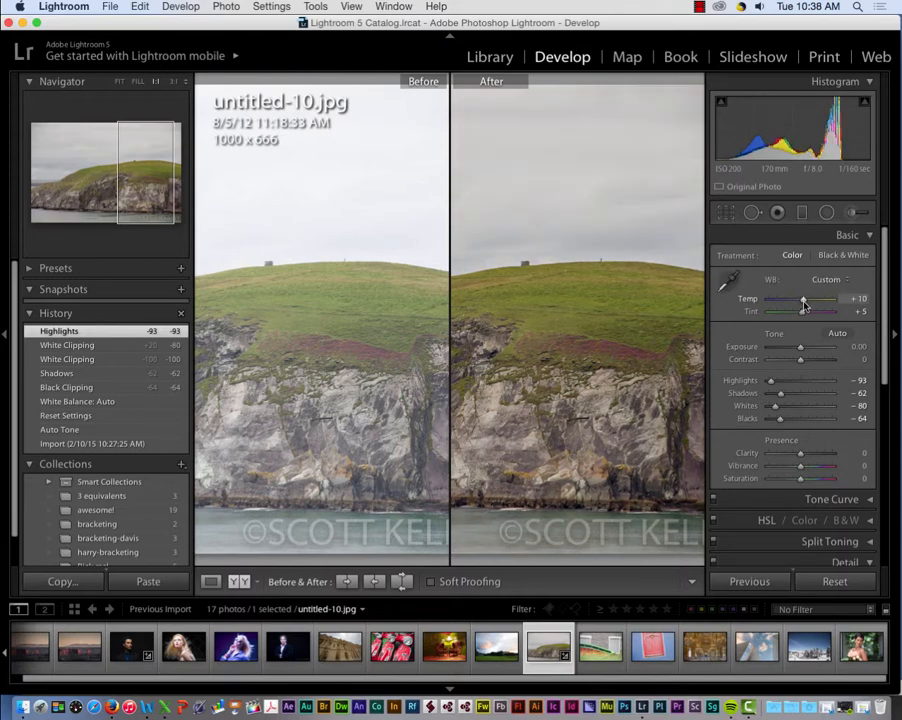
pyautogui.moveTo(804, 305); pyautogui.dragTo(803, 305)
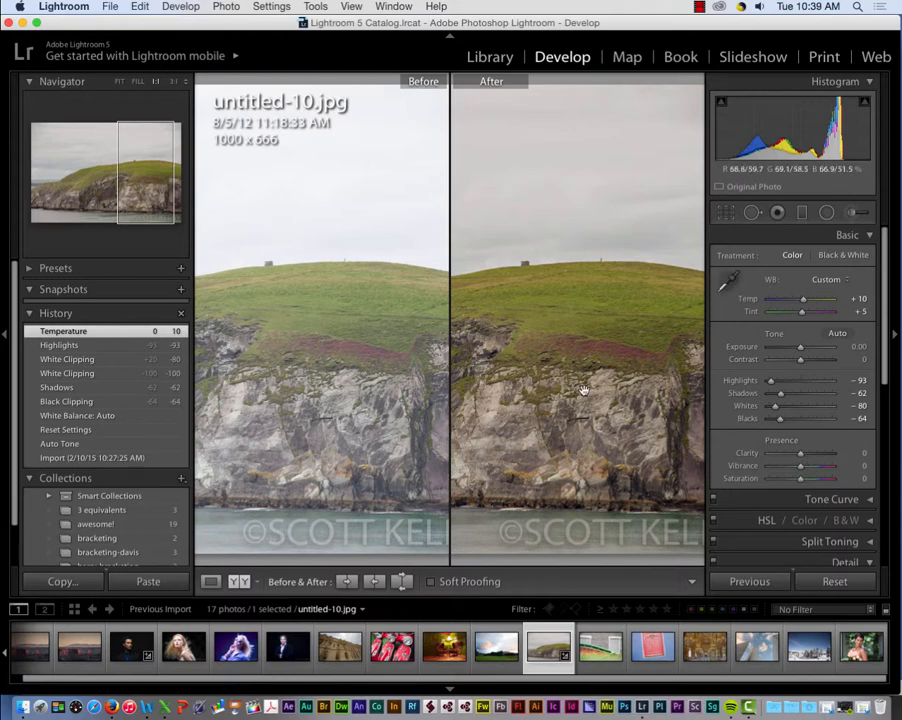
pyautogui.click(533, 400)
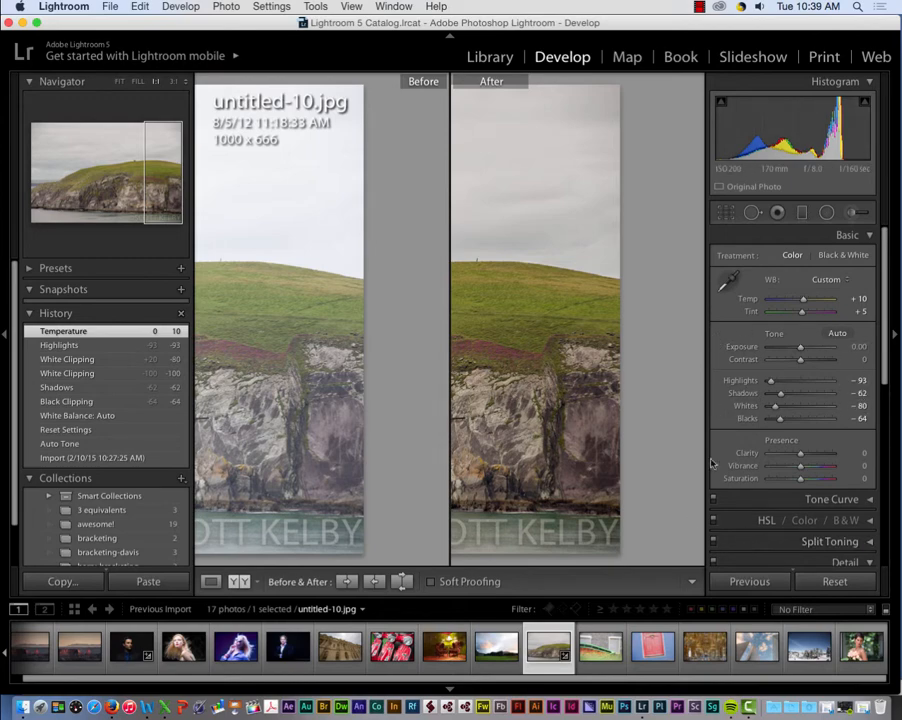
# Return to the Library grid and browse the thumbnails of the previous import.
pyautogui.press('g')
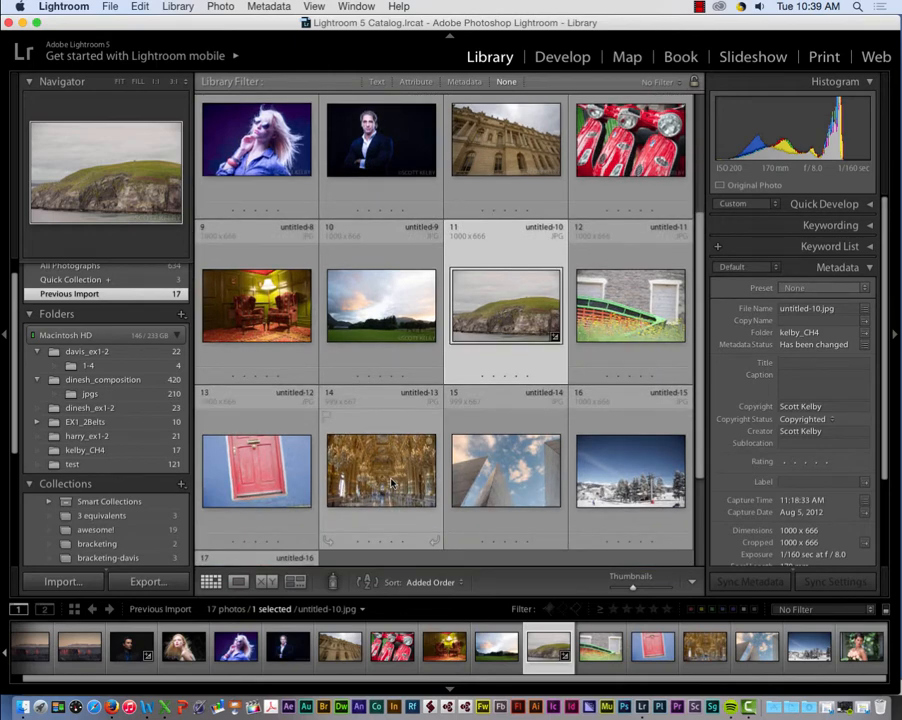
pyautogui.scroll(3, 391, 484)
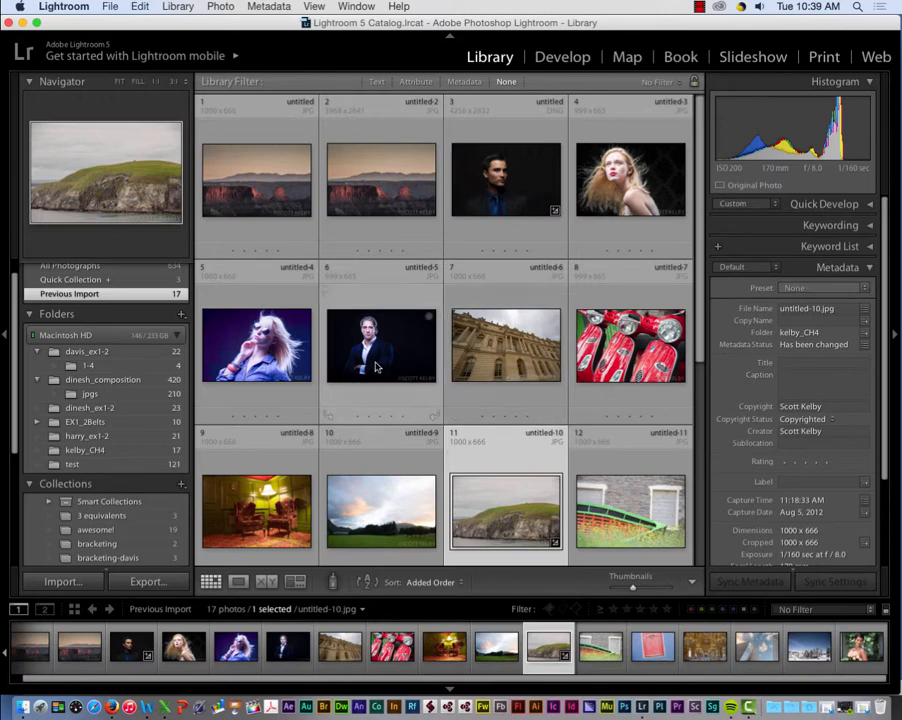
# Open the portrait untitled-4.jpg in the Develop module and center the before and after views on the woman's face.
pyautogui.click(270, 370)
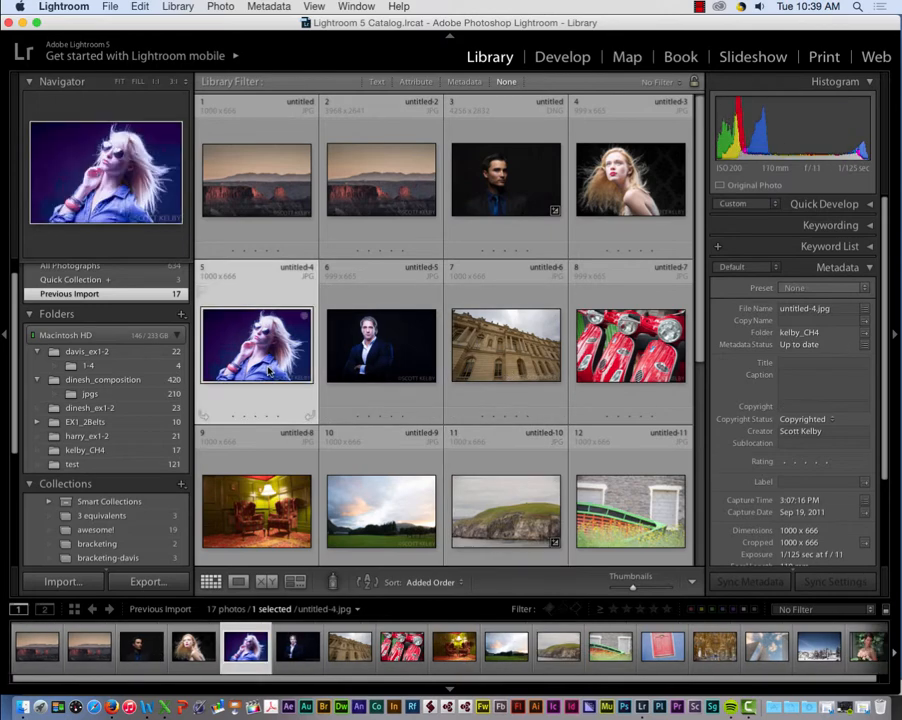
pyautogui.click(563, 57)
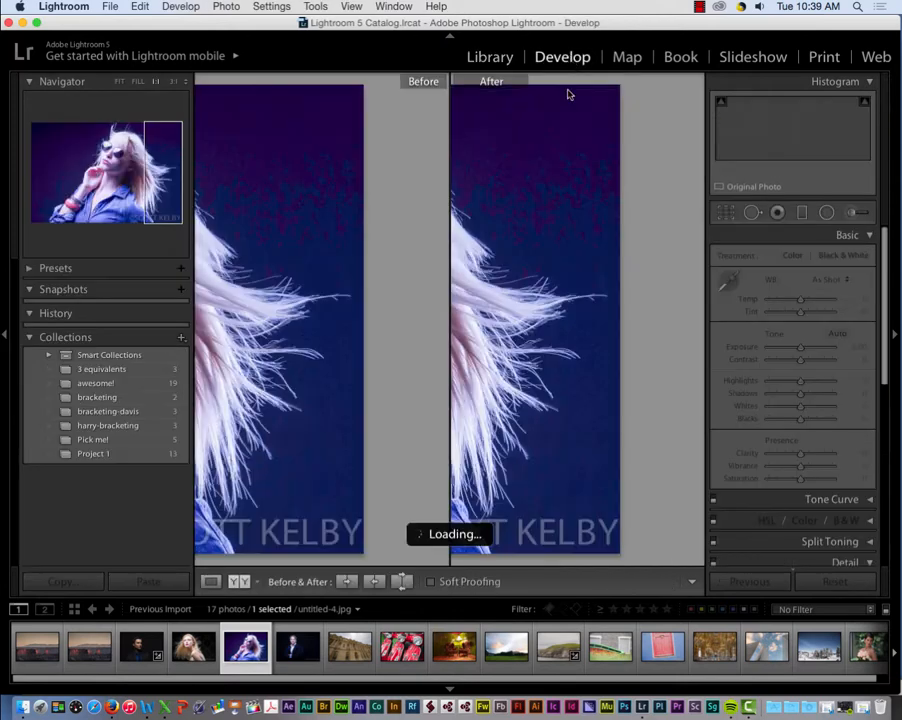
pyautogui.moveTo(280, 358); pyautogui.dragTo(380, 357)
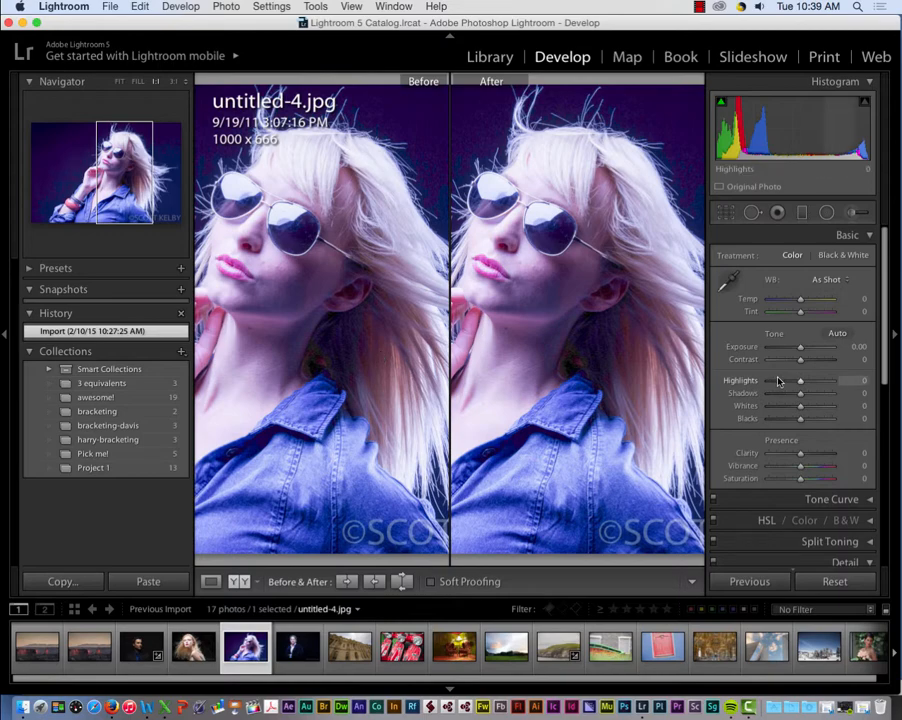
# Set the portrait's white balance to Auto and lower the Exposure to −0.70.
pyautogui.click(828, 281)
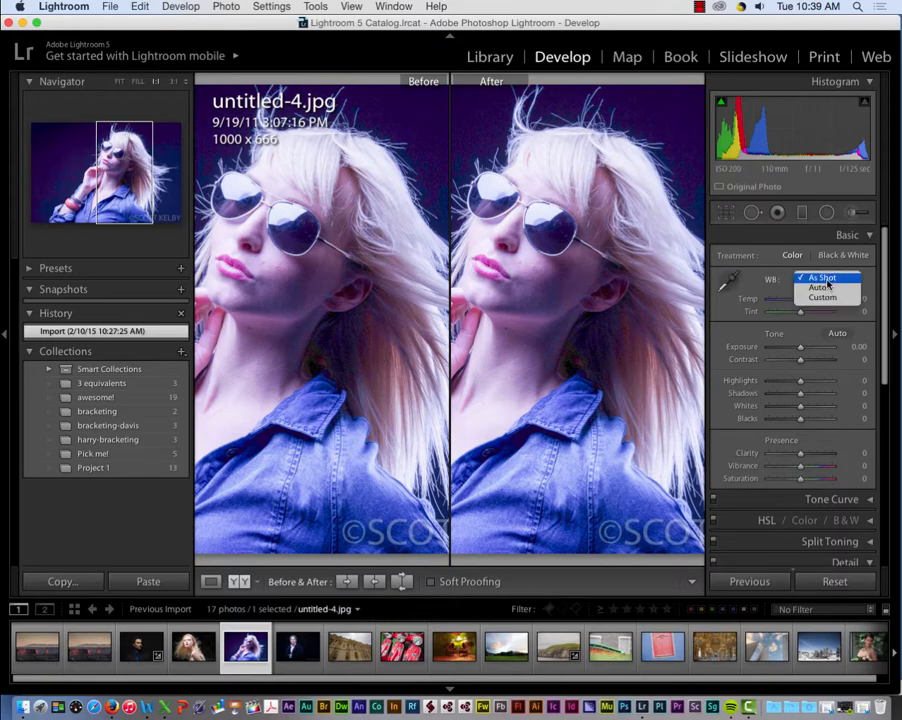
pyautogui.click(835, 287)
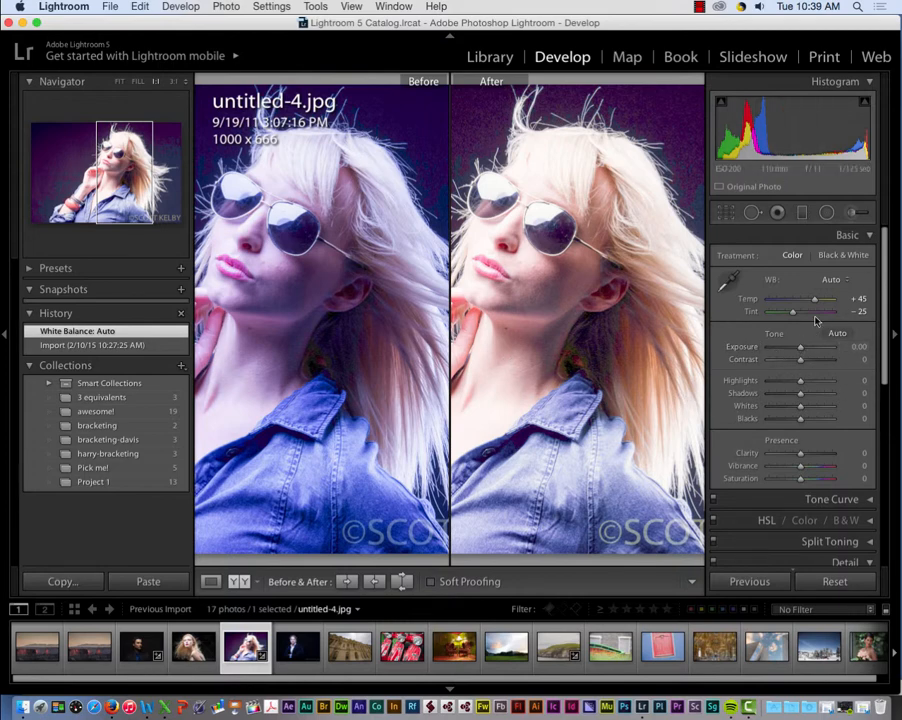
pyautogui.moveTo(785, 147)
pyautogui.mouseDown()
pyautogui.moveTo(770, 147)
pyautogui.moveTo(789, 140)
pyautogui.moveTo(776, 141)
pyautogui.mouseUp()
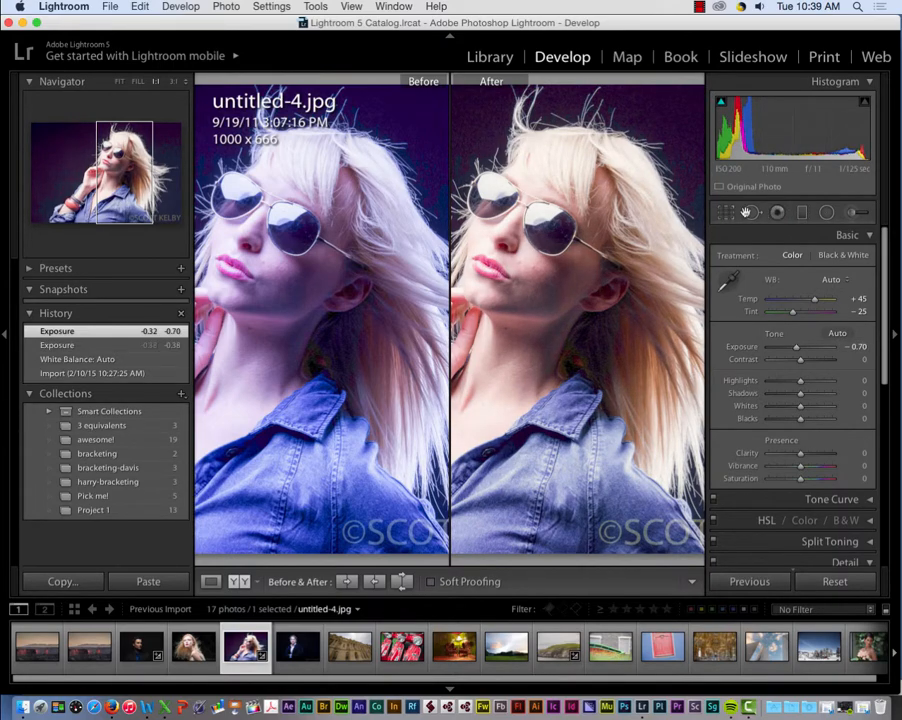
pyautogui.click(655, 230)
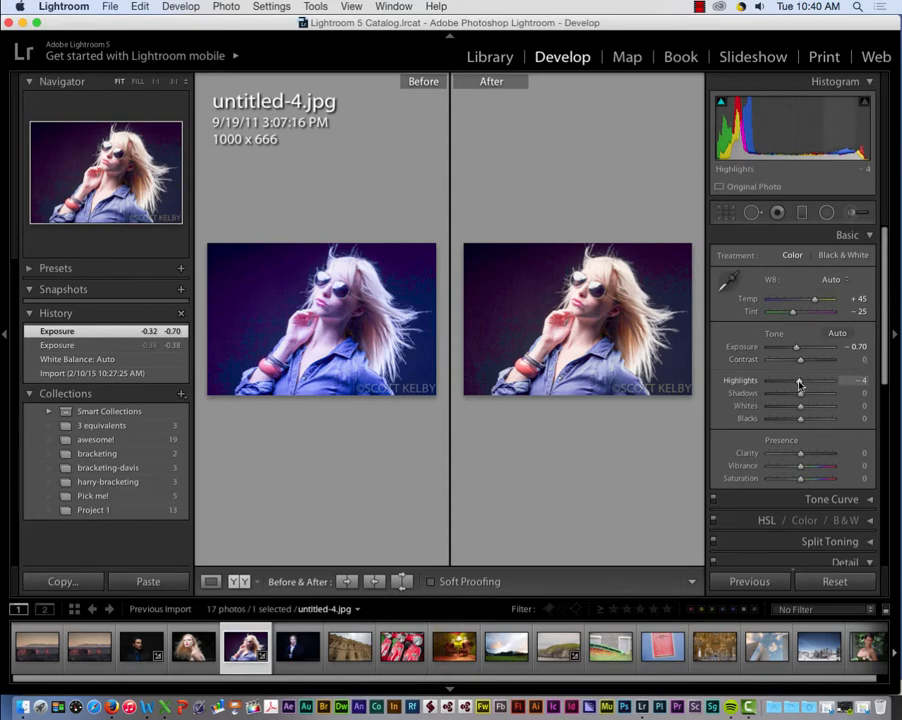
# Try Highlights at −82 and +100 while checking the hair detail up close, and settle on −42.
pyautogui.moveTo(799, 384); pyautogui.dragTo(773, 379)
pyautogui.press('super+equal')
pyautogui.press('super+equal')
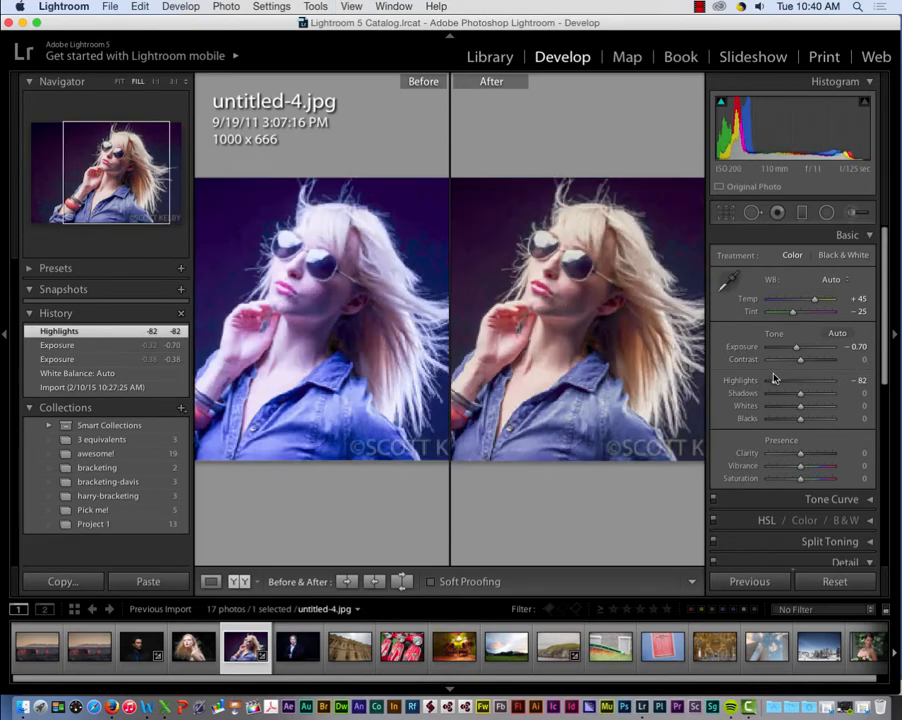
pyautogui.moveTo(644, 338); pyautogui.dragTo(606, 341)
pyautogui.press('super+minus')
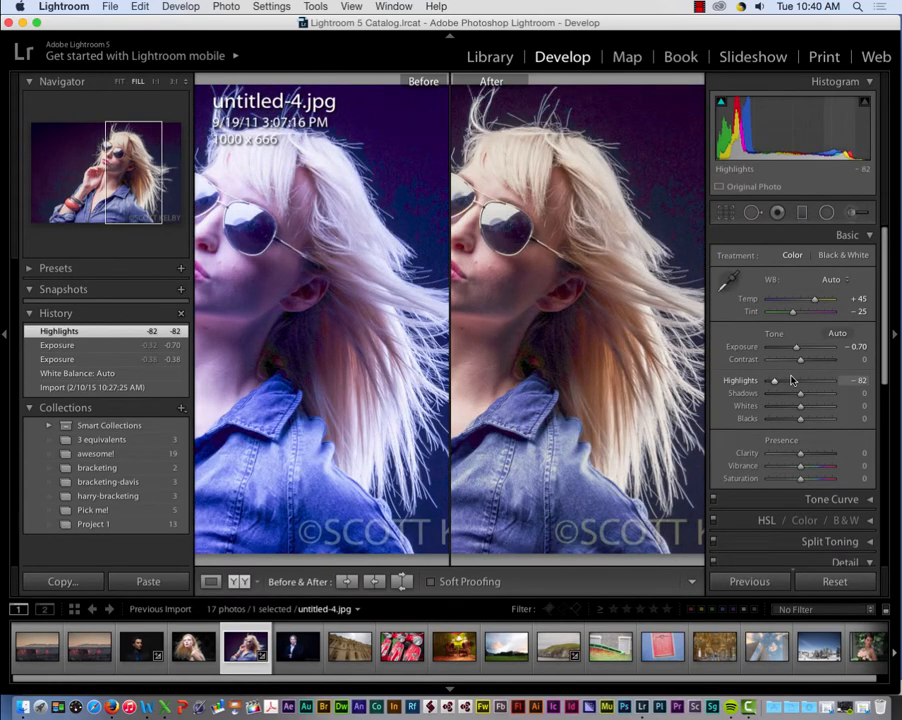
pyautogui.moveTo(774, 388); pyautogui.dragTo(846, 385)
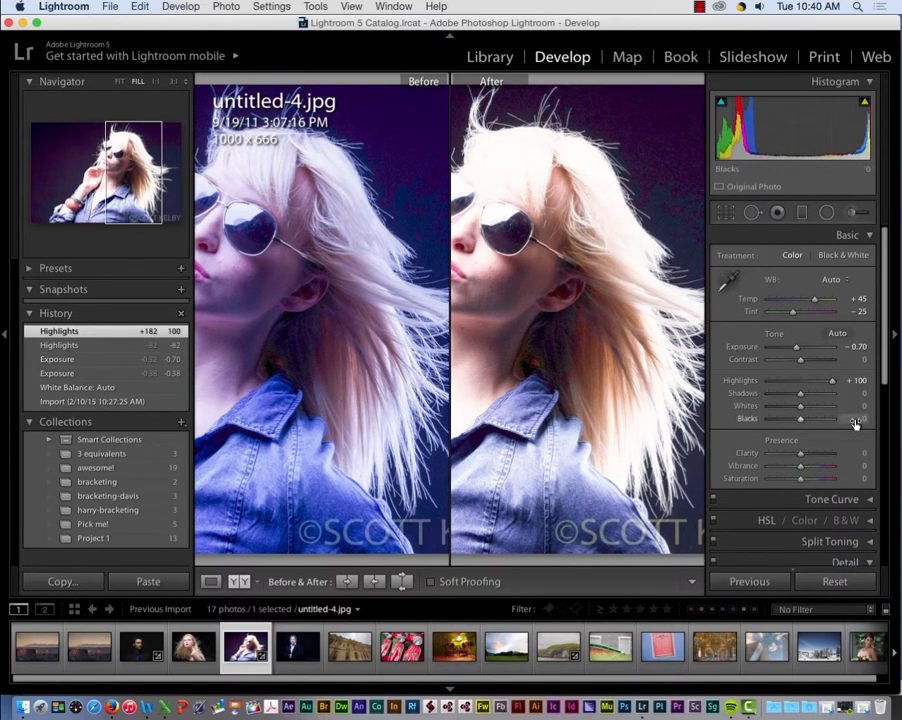
pyautogui.moveTo(828, 383); pyautogui.dragTo(850, 384)
pyautogui.moveTo(837, 376); pyautogui.dragTo(786, 388)
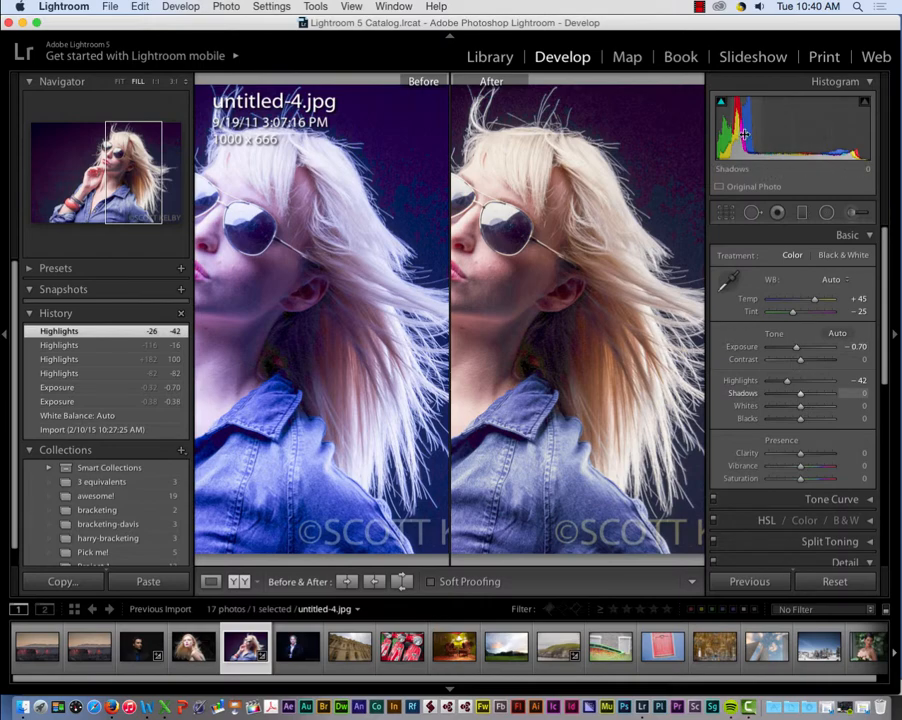
# Raise the Shadows to +28 to open up the portrait's dark areas.
pyautogui.press('super+minus')
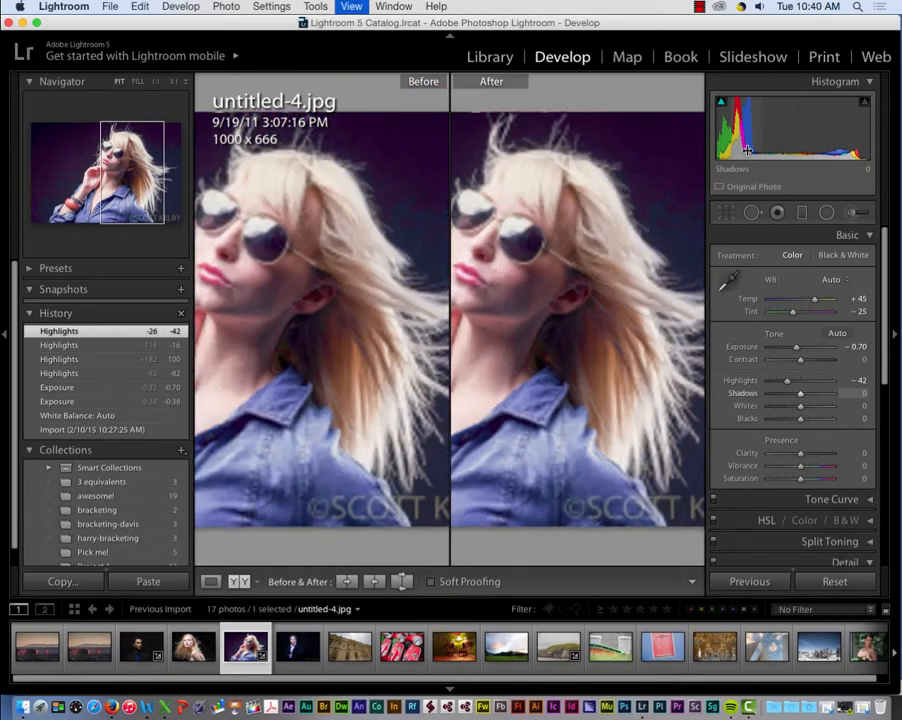
pyautogui.moveTo(746, 130); pyautogui.dragTo(771, 130)
pyautogui.moveTo(816, 393); pyautogui.dragTo(809, 393)
# Inspect the skin tones on the hand and face up close and set the Tint to −38.
pyautogui.click(554, 319)
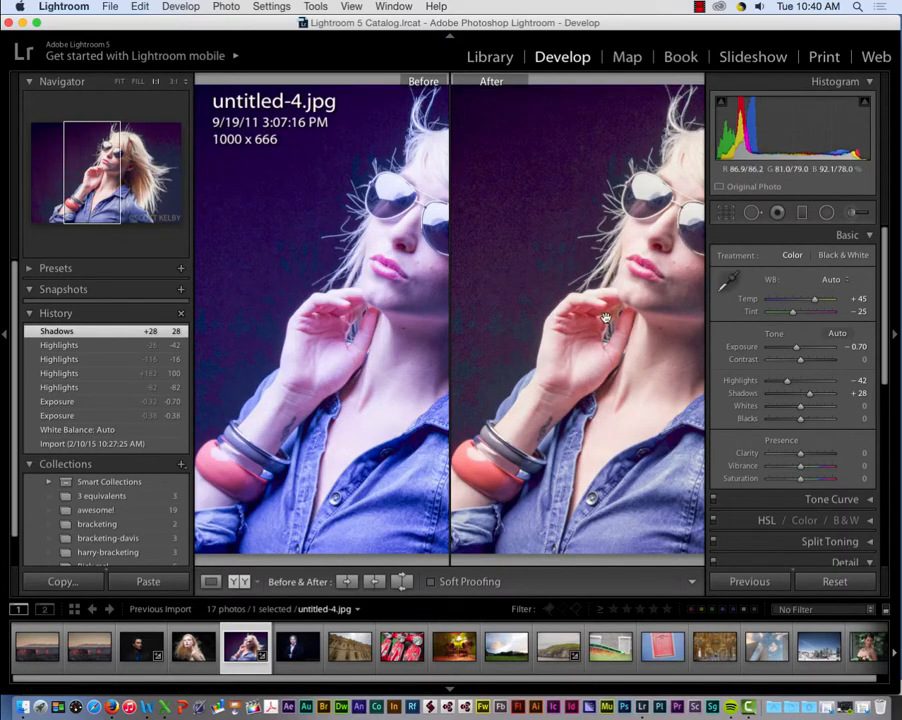
pyautogui.press('End')
pyautogui.moveTo(549, 330); pyautogui.dragTo(692, 343)
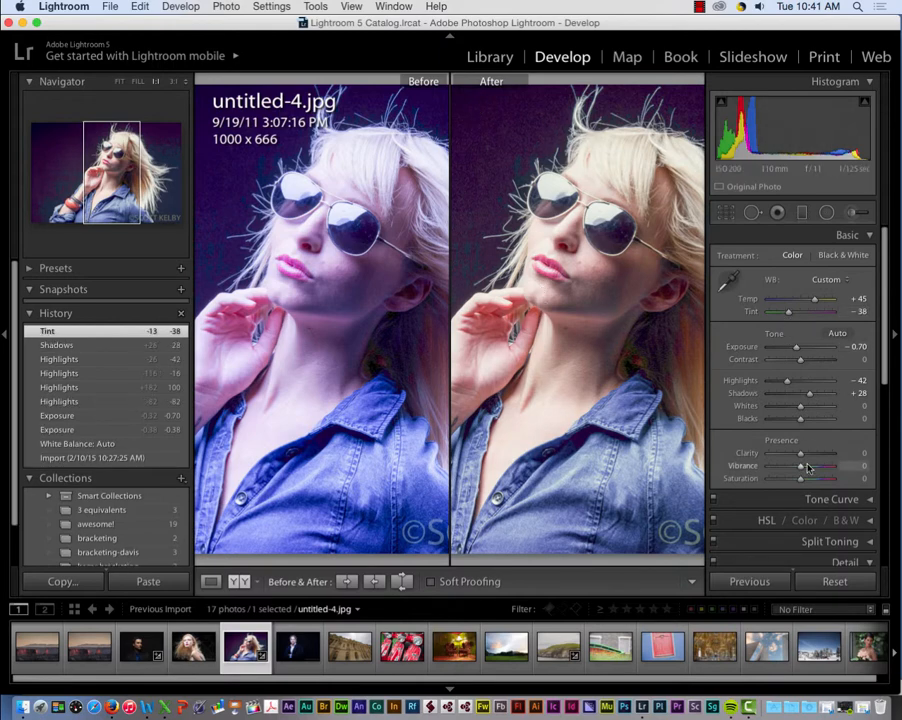
# Set luminance noise reduction to 58, checking the result on the dark background beside the hair and arm.
pyautogui.click(866, 562)
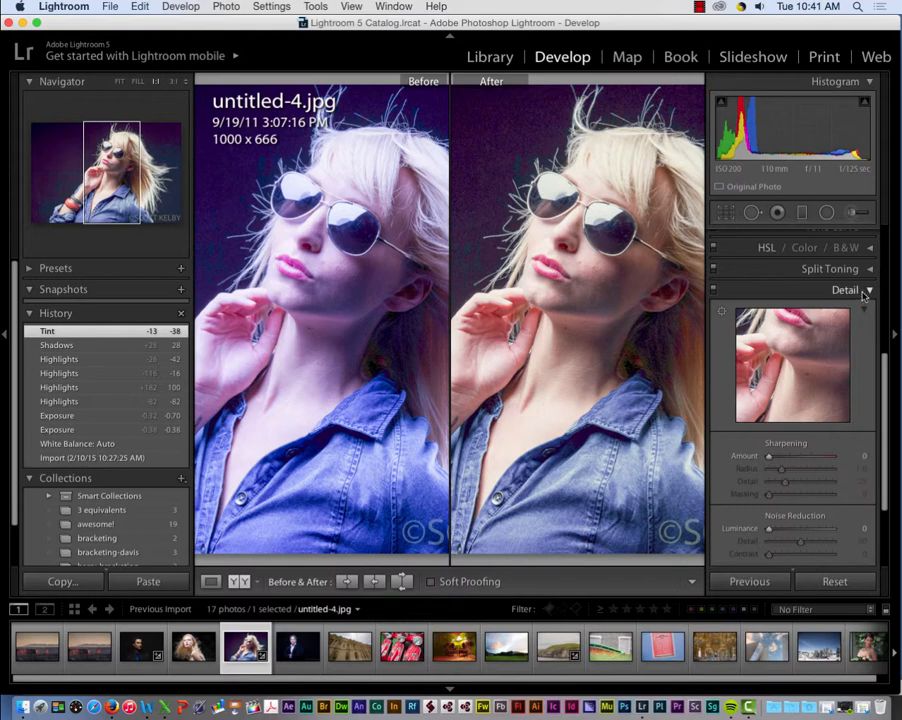
pyautogui.moveTo(801, 406); pyautogui.dragTo(803, 371)
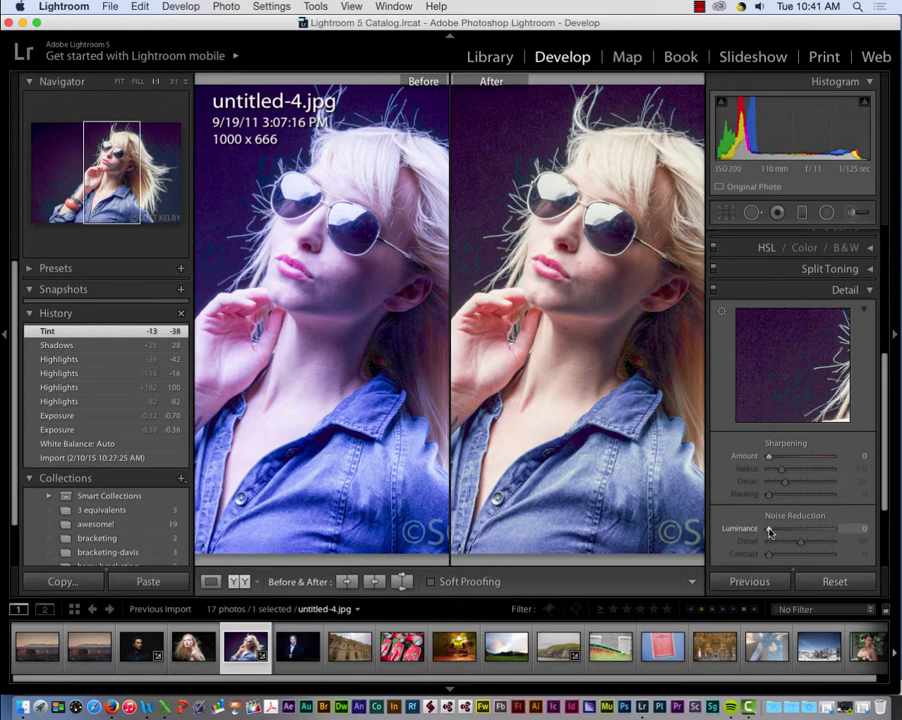
pyautogui.scroll(-4, 772, 532)
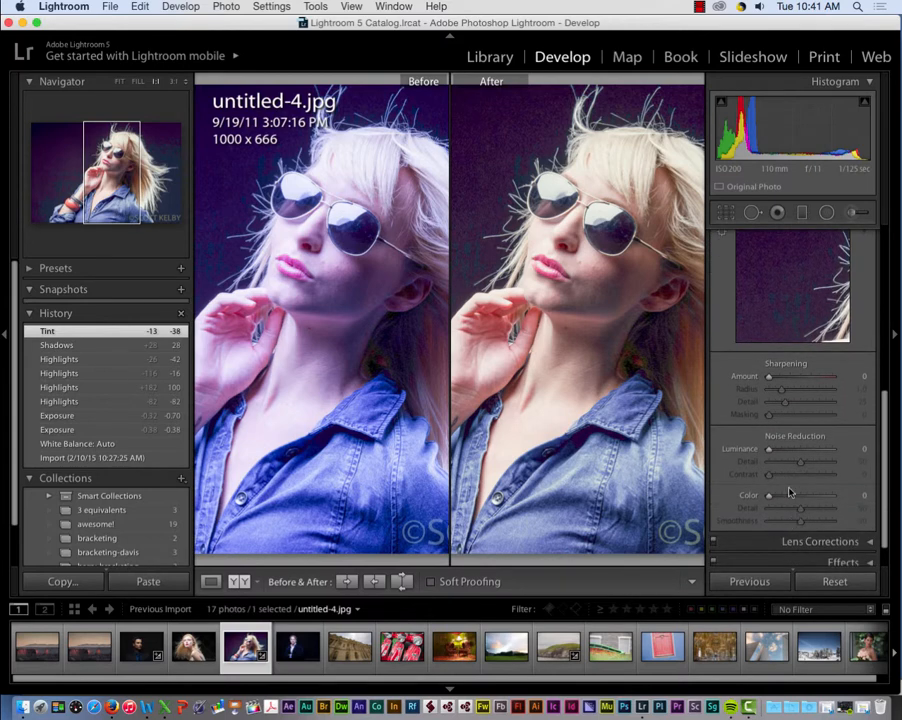
pyautogui.click(770, 451)
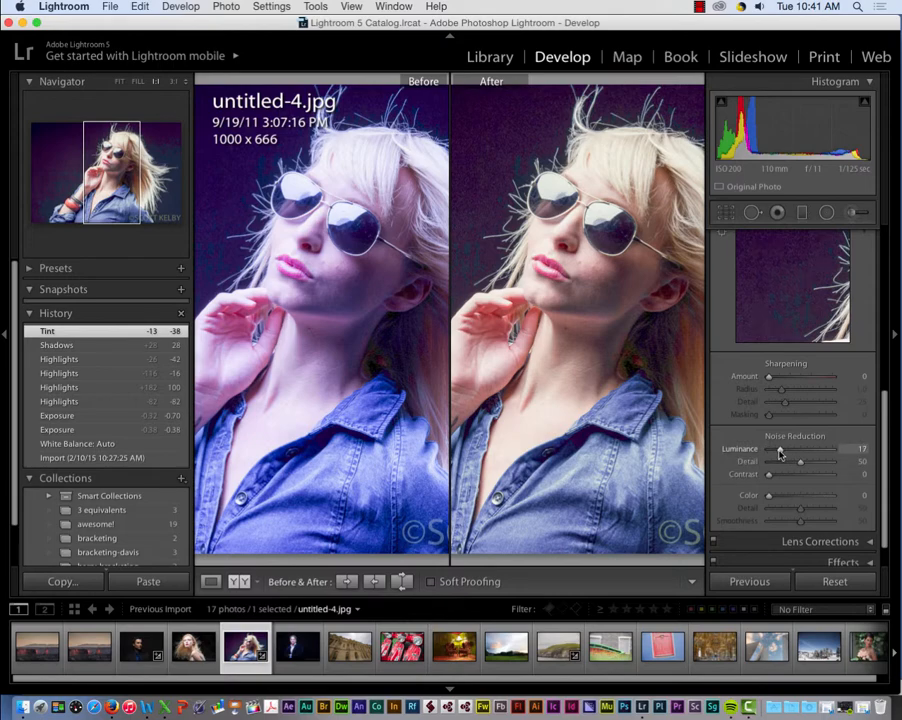
pyautogui.moveTo(779, 452); pyautogui.dragTo(799, 454)
pyautogui.click(517, 227)
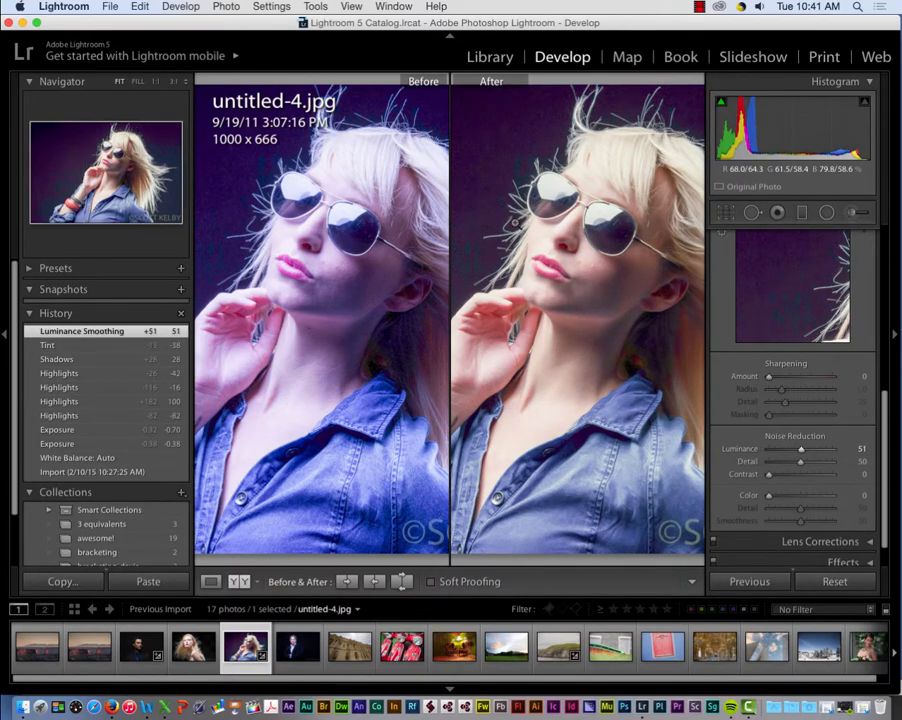
pyautogui.click(521, 286)
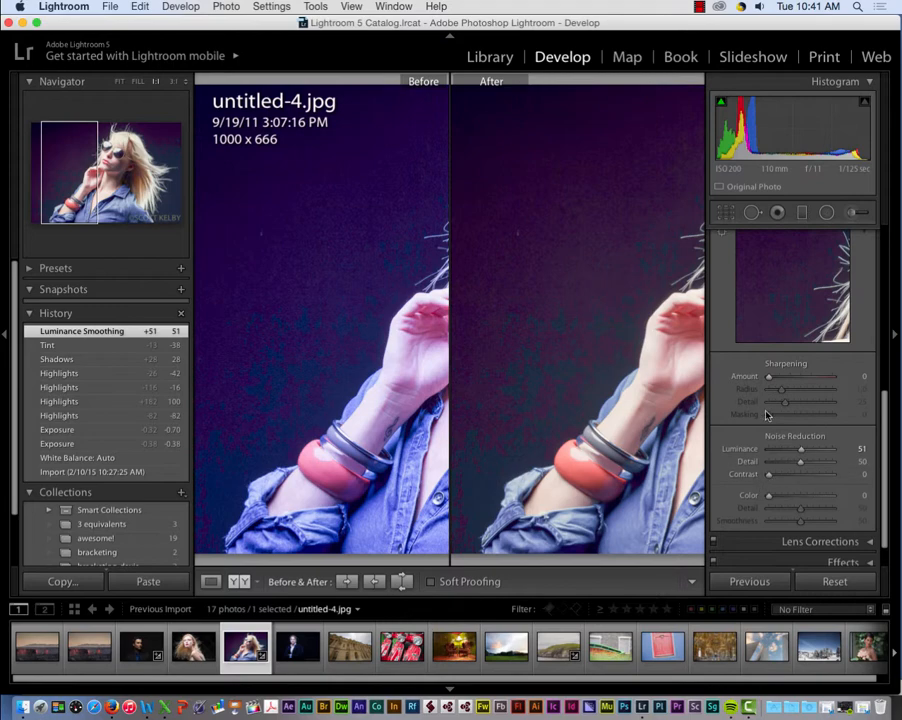
pyautogui.moveTo(801, 452)
pyautogui.mouseDown()
pyautogui.moveTo(816, 452)
pyautogui.moveTo(804, 452)
pyautogui.mouseUp()
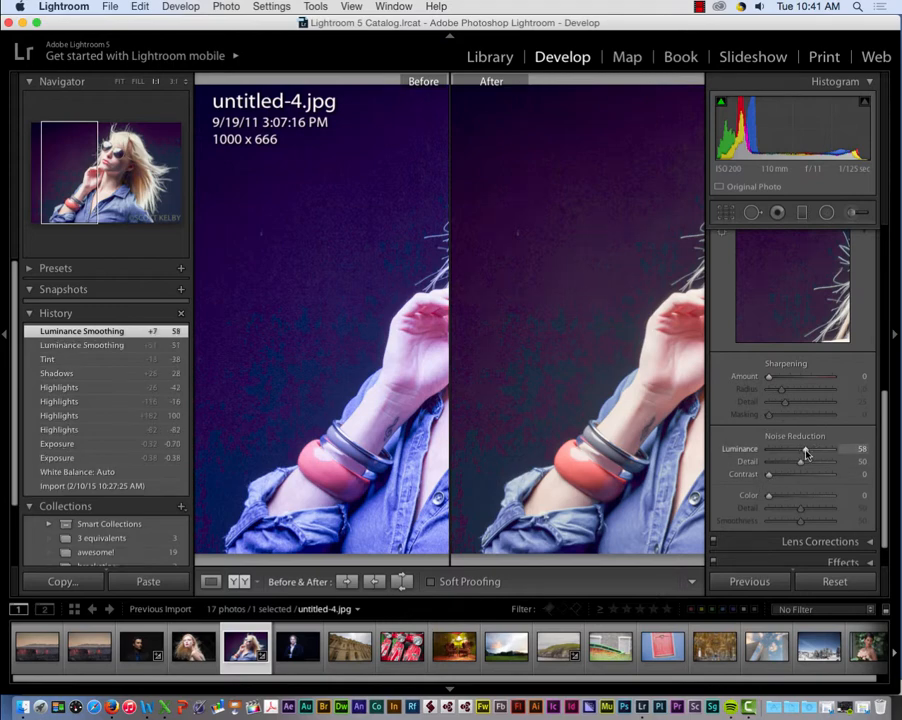
# Set color noise reduction to 83 with Smoothness 58 and check the background and face up close.
pyautogui.moveTo(769, 500); pyautogui.dragTo(821, 500)
pyautogui.doubleClick(749, 495)
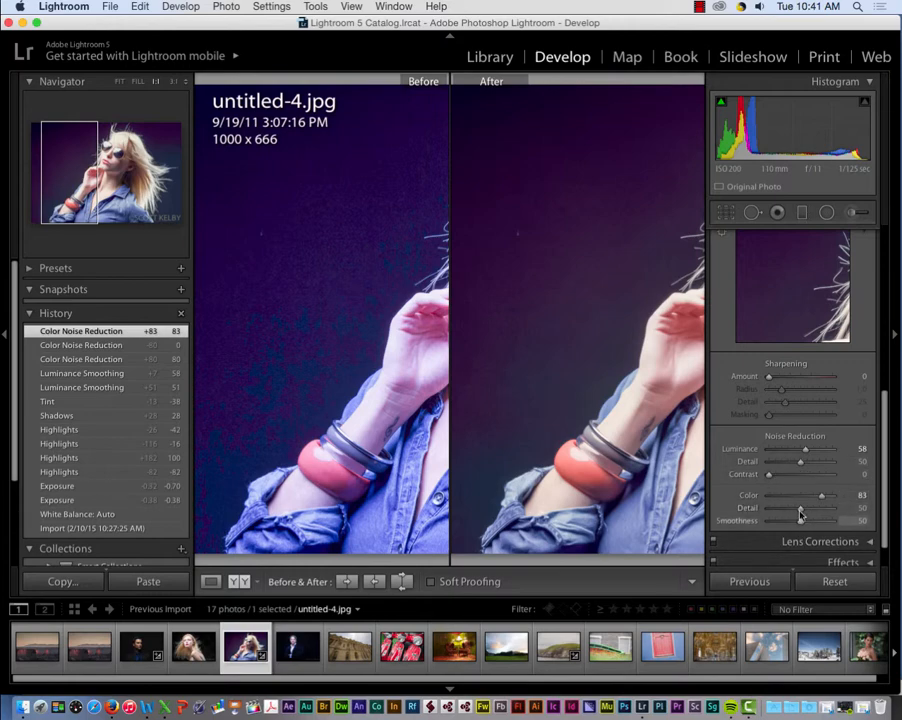
pyautogui.moveTo(801, 522)
pyautogui.mouseDown()
pyautogui.moveTo(788, 522)
pyautogui.moveTo(805, 523)
pyautogui.mouseUp()
pyautogui.moveTo(637, 445)
pyautogui.mouseDown()
pyautogui.moveTo(580, 444)
pyautogui.moveTo(607, 448)
pyautogui.moveTo(546, 456)
pyautogui.moveTo(640, 465)
pyautogui.mouseUp()
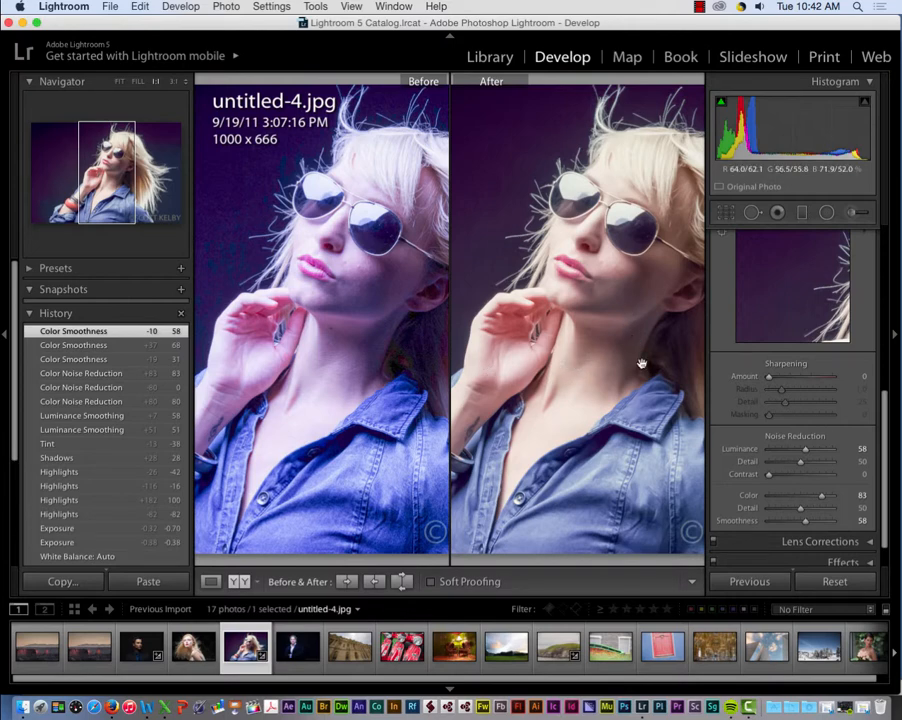
# Darken the portrait with Whites −69, Blacks −51 and Exposure −1.15, and compare the whole image before and after.
pyautogui.scroll(1, 745, 403)
pyautogui.scroll(10, 745, 403)
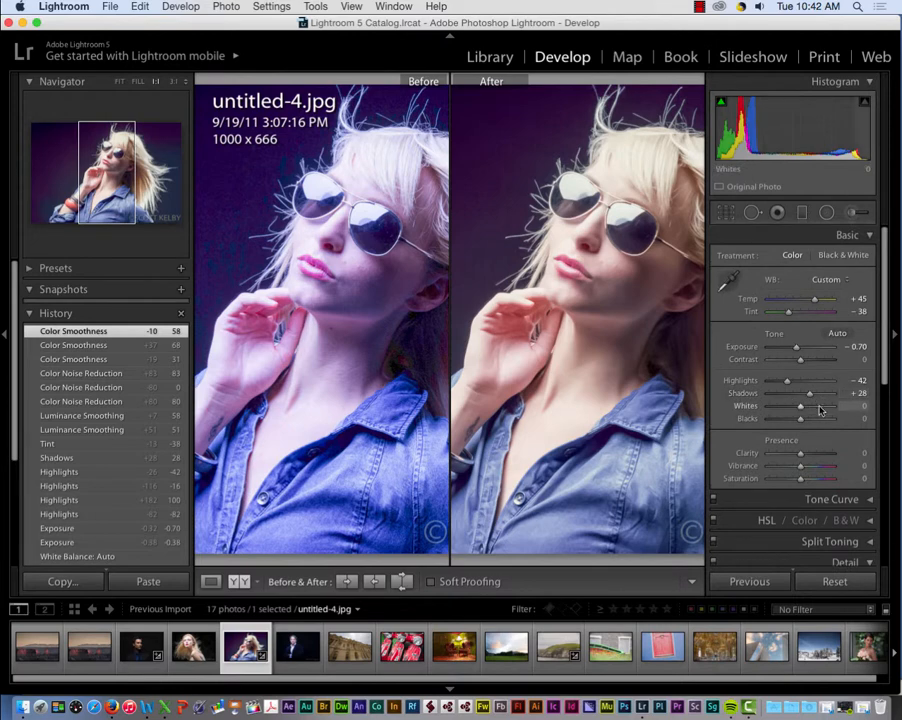
pyautogui.moveTo(800, 409)
pyautogui.mouseDown()
pyautogui.moveTo(763, 410)
pyautogui.moveTo(796, 420)
pyautogui.moveTo(786, 421)
pyautogui.mouseUp()
pyautogui.moveTo(795, 347); pyautogui.dragTo(795, 352)
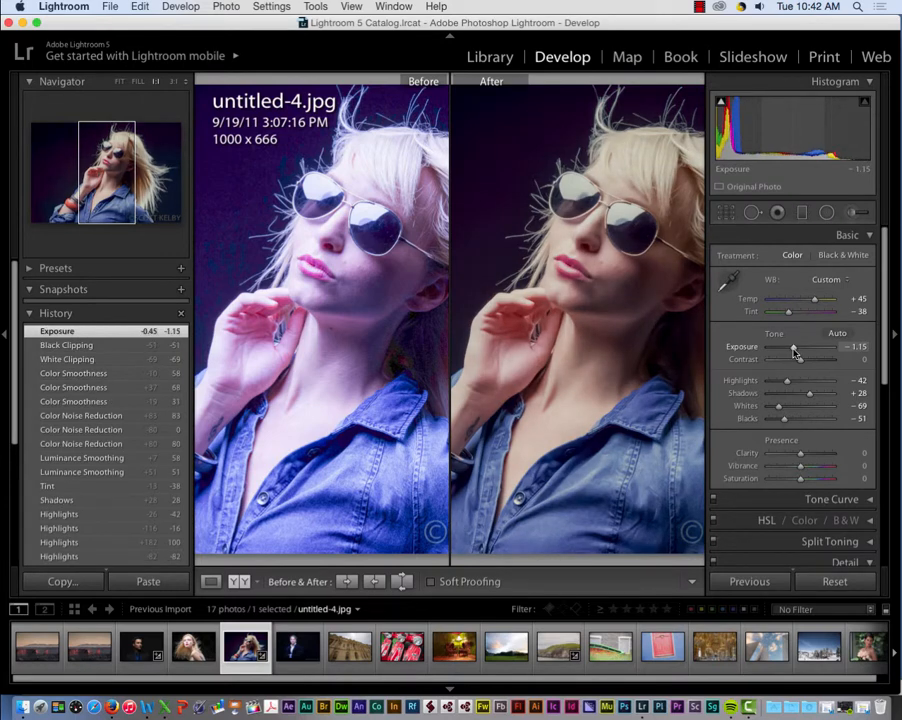
pyautogui.click(654, 372)
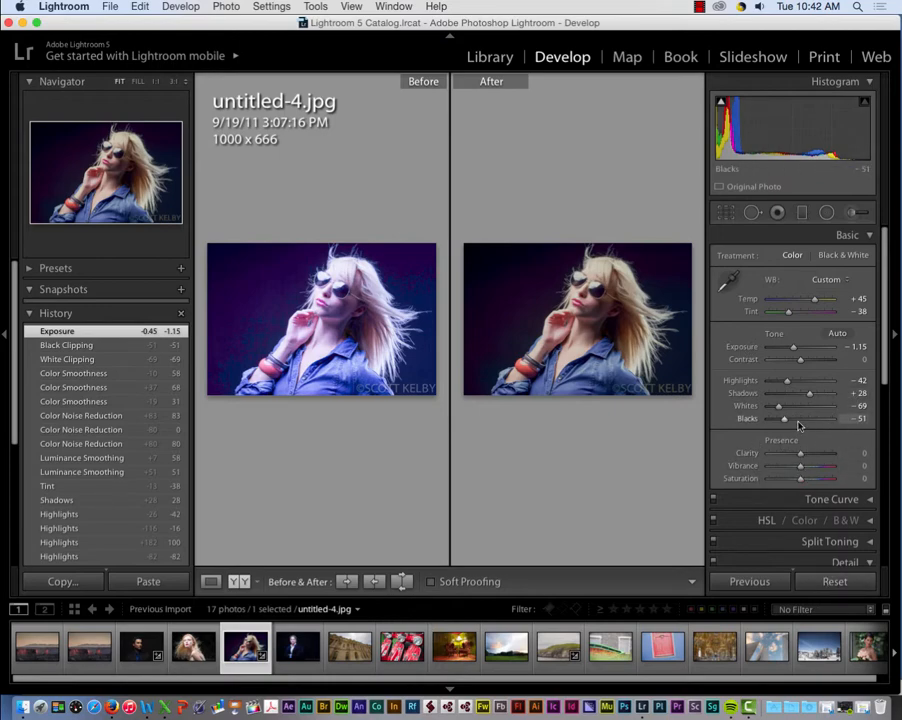
pyautogui.scroll(-5, 799, 421)
pyautogui.scroll(-3, 798, 421)
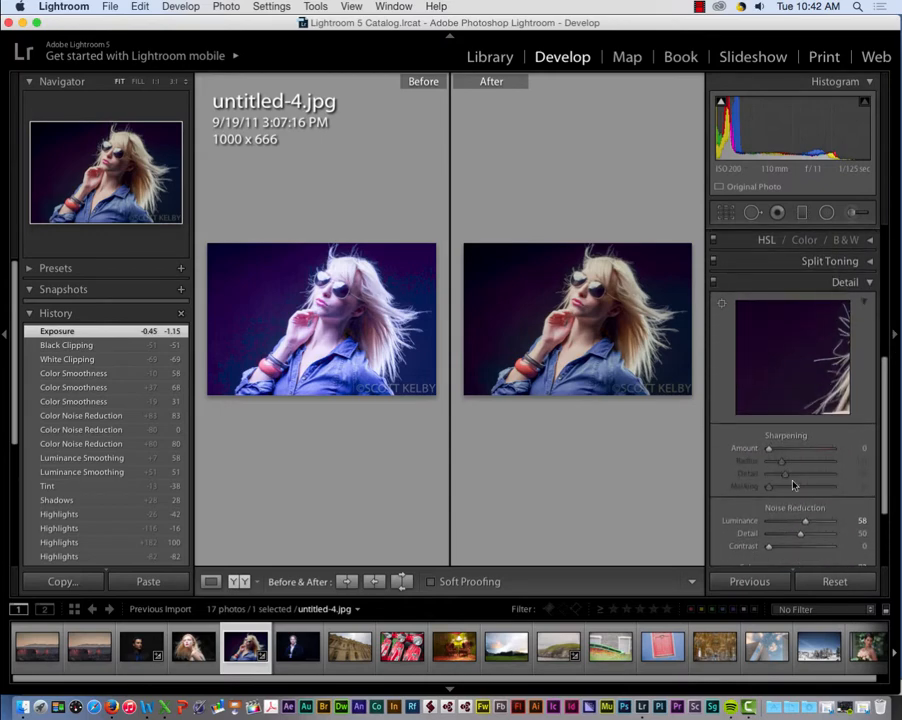
pyautogui.scroll(-2, 800, 467)
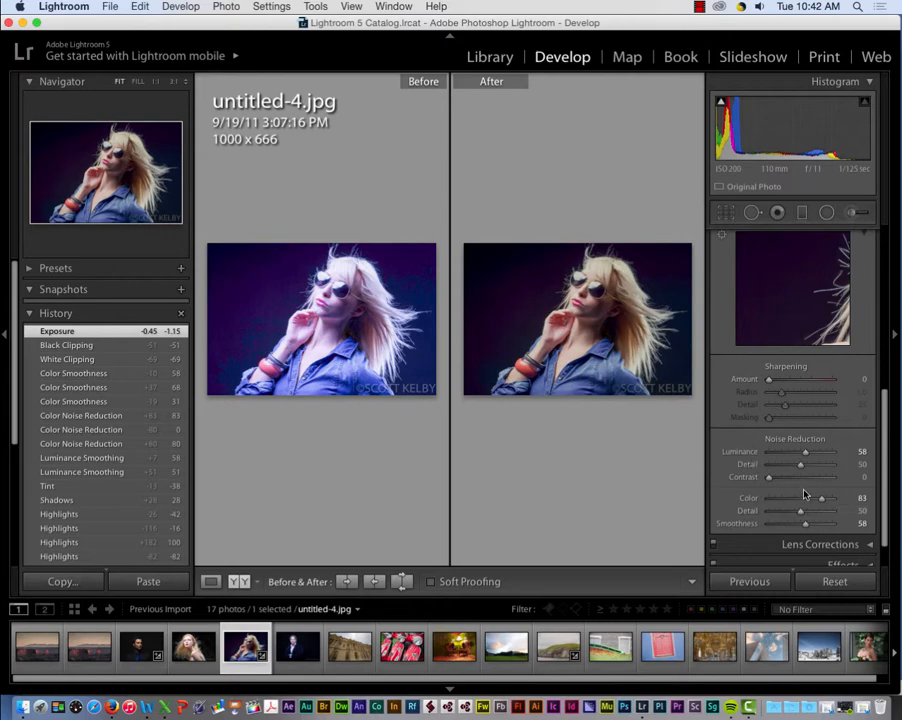
pyautogui.click(699, 6)
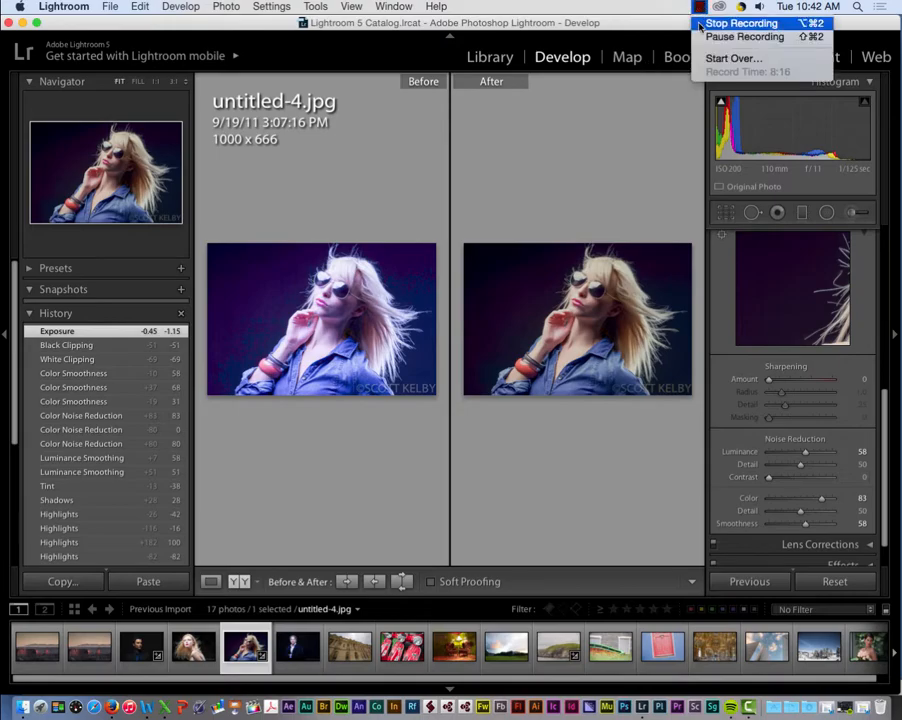